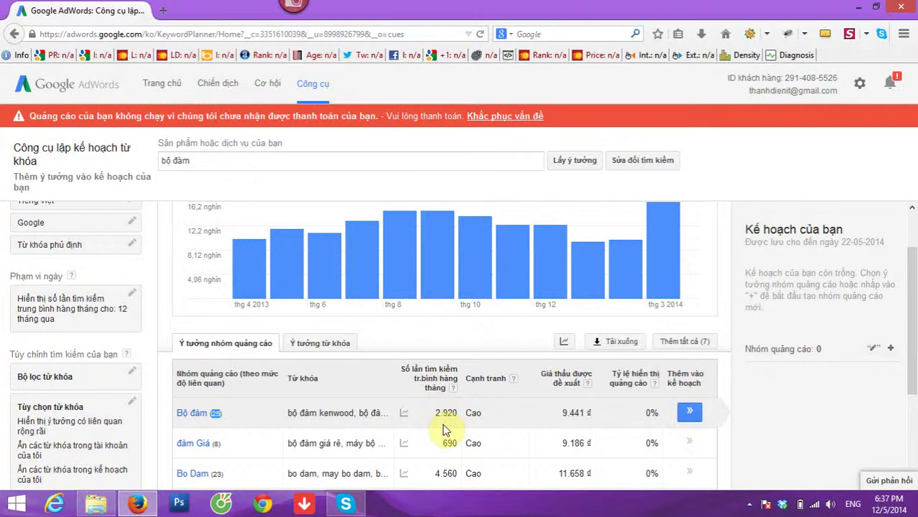
- Open the Bộ đàm ad group and review its keyword ideas with their average monthly searches and competition
{"action": "left_click", "coordinate": [193, 414]}
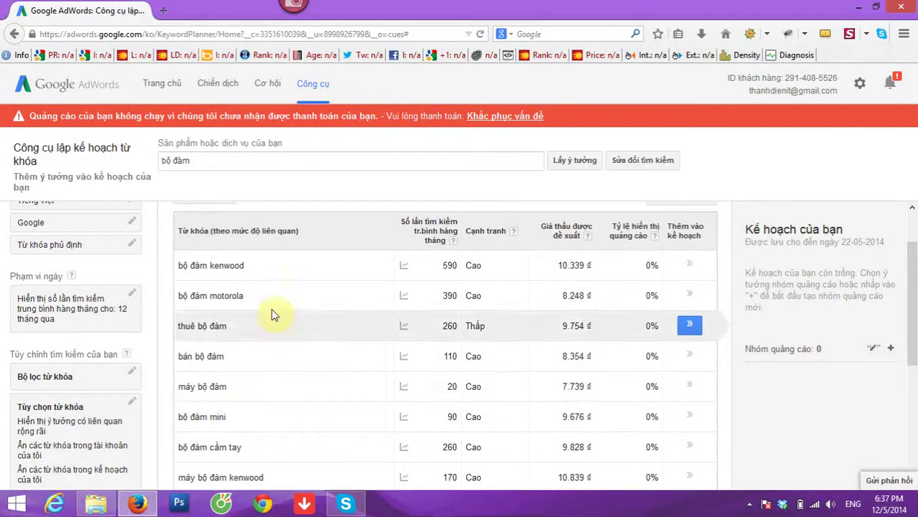
{"action": "scroll", "coordinate": [271, 314], "scroll_direction": "up", "scroll_amount": 2}
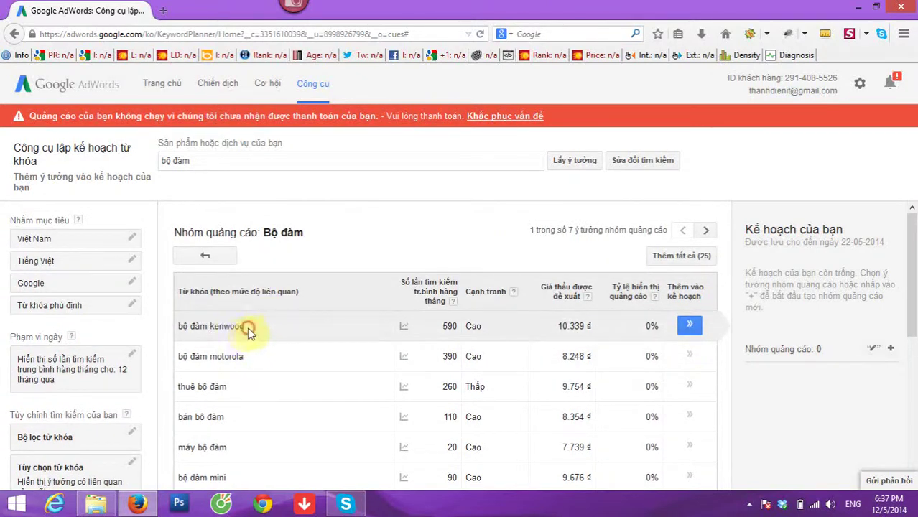
{"action": "left_click_drag", "start_coordinate": [247, 328], "coordinate": [228, 327]}
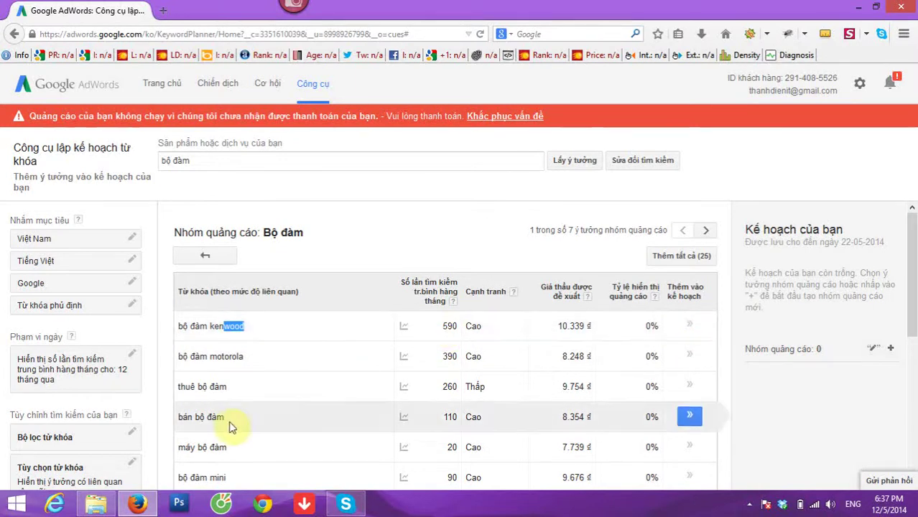
{"action": "scroll", "coordinate": [250, 403], "scroll_direction": "down", "scroll_amount": 1}
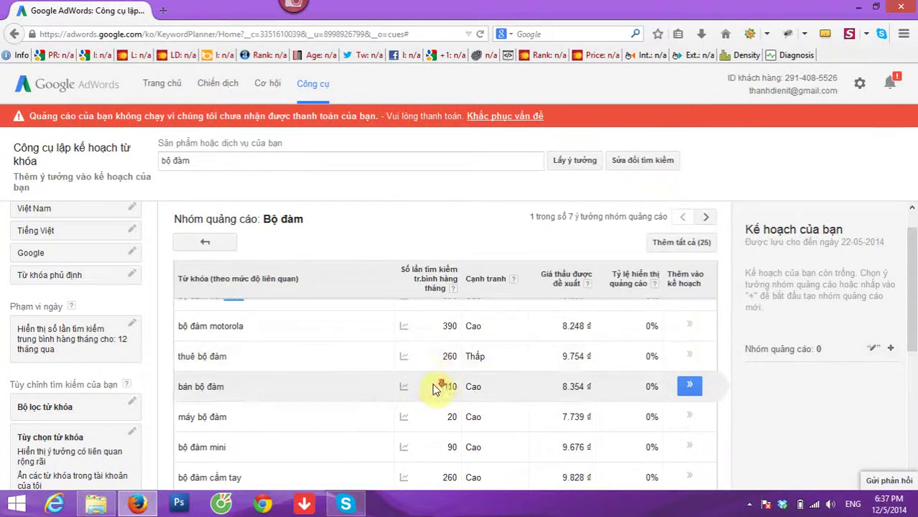
{"action": "scroll", "coordinate": [442, 377], "scroll_direction": "down", "scroll_amount": 3}
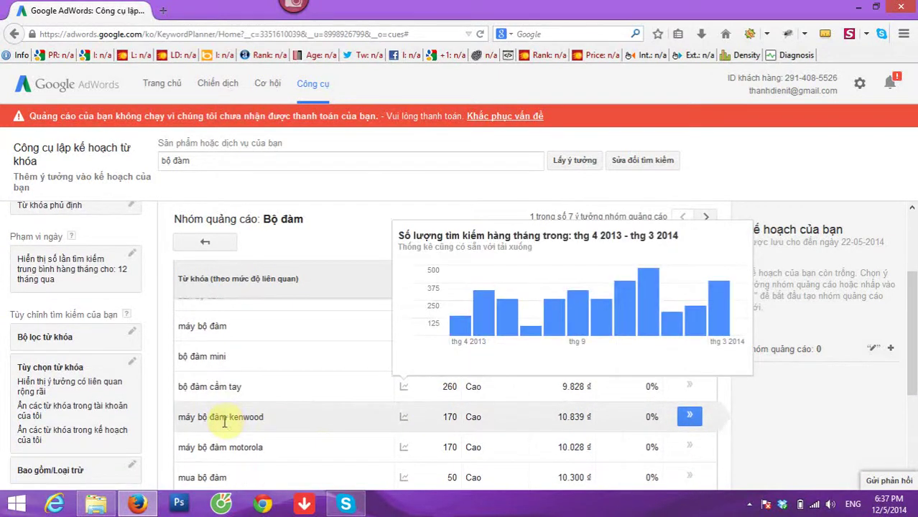
{"action": "scroll", "coordinate": [510, 422], "scroll_direction": "down", "scroll_amount": 3}
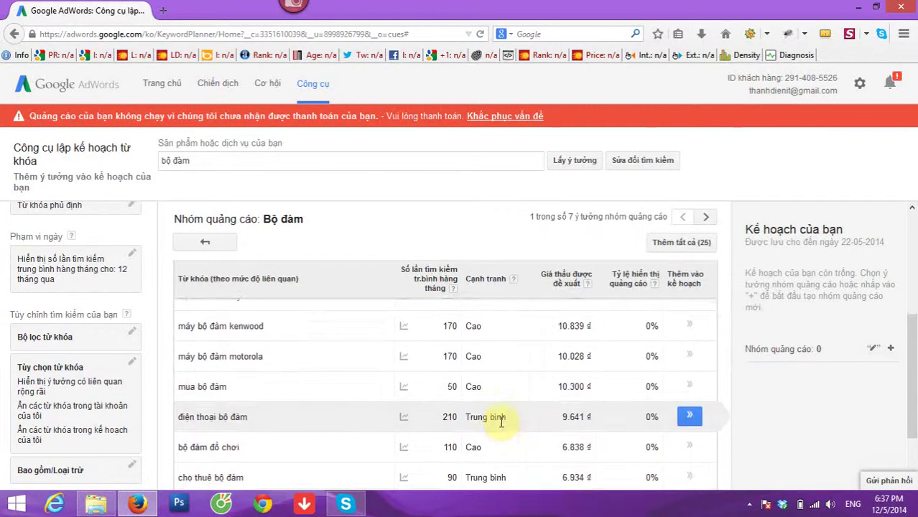
{"action": "scroll", "coordinate": [503, 421], "scroll_direction": "up", "scroll_amount": 6}
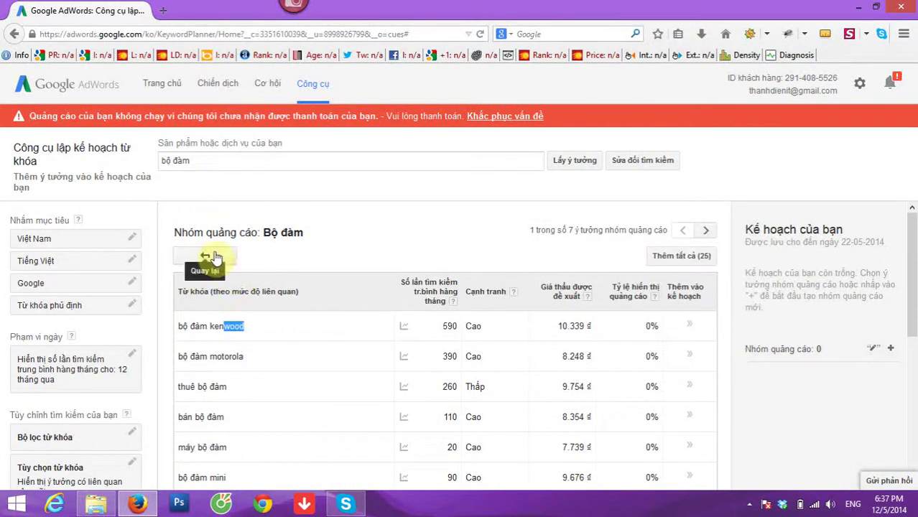
- Launch Excel 2013 and create a blank workbook
{"action": "key", "text": "super+s"}
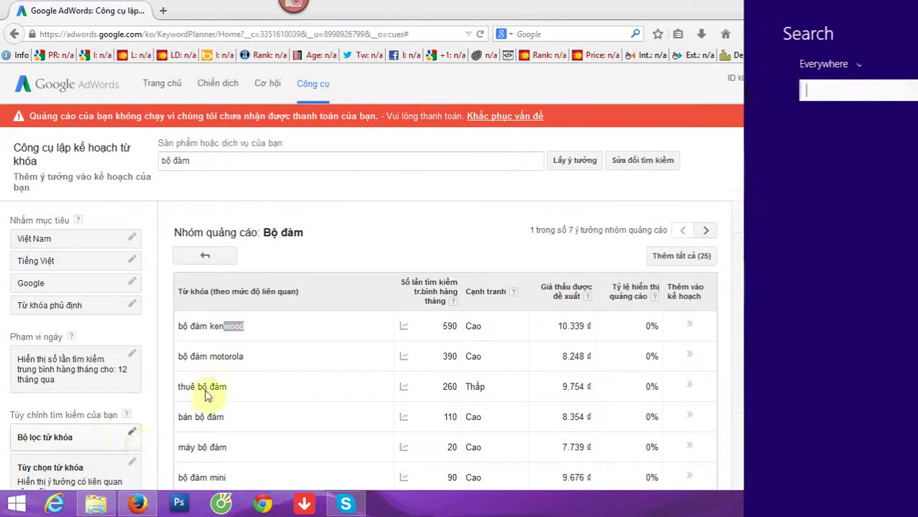
{"action": "type", "text": "e"}
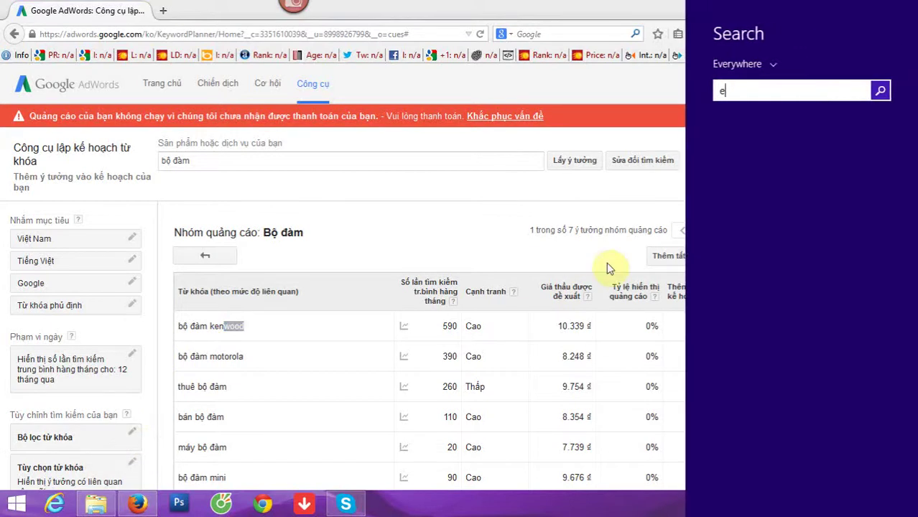
{"action": "type", "text": "x"}
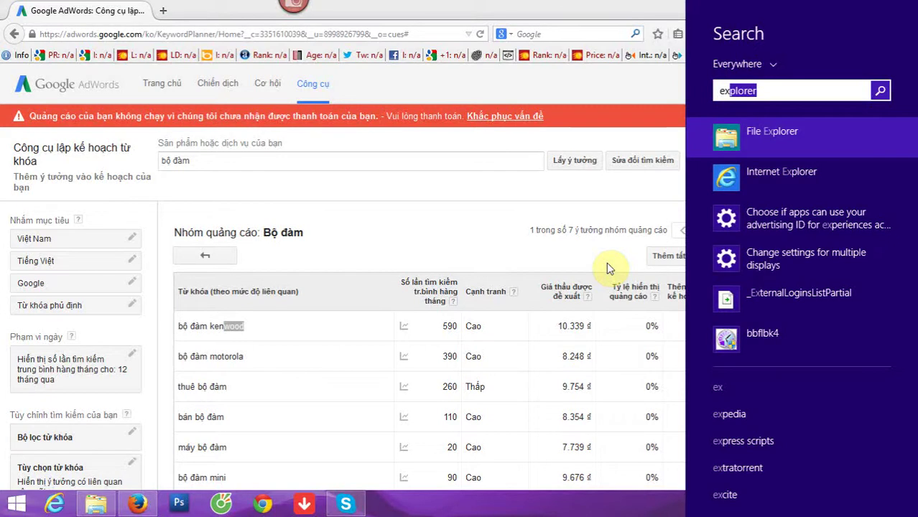
{"action": "type", "text": "cel 2013"}
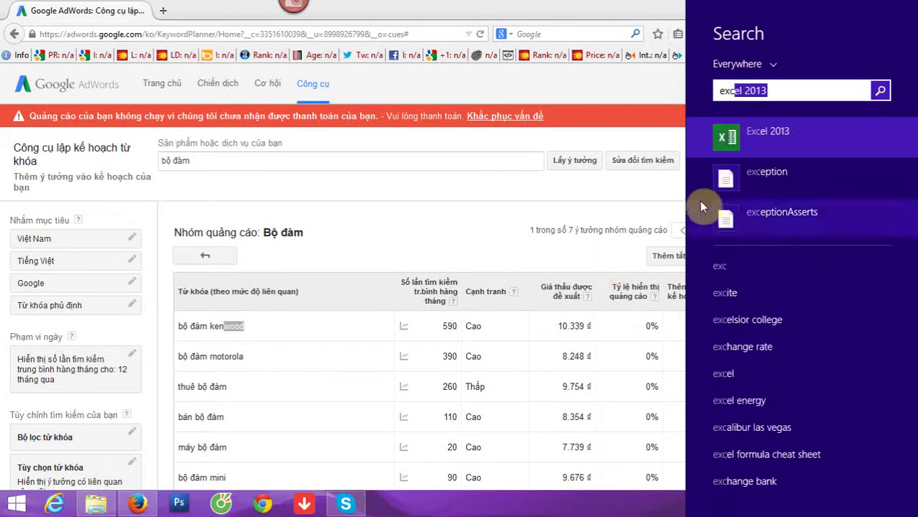
{"action": "left_click", "coordinate": [719, 140]}
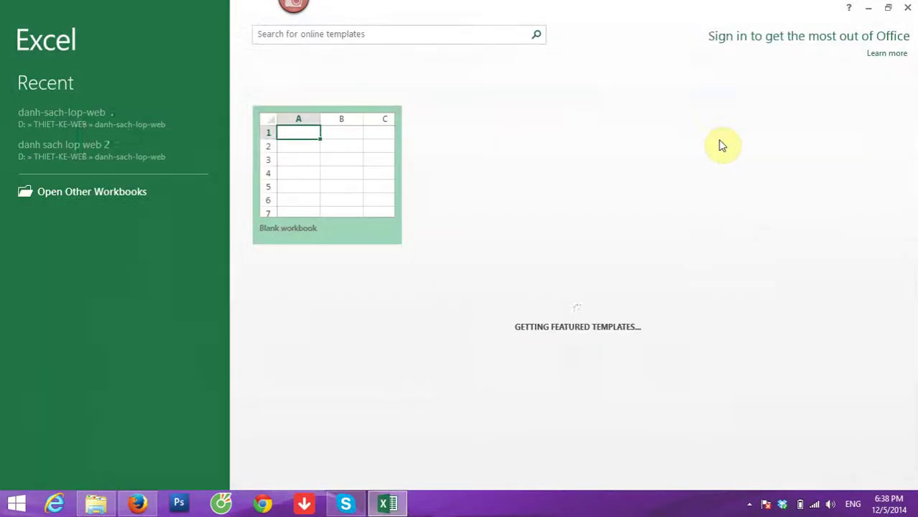
{"action": "left_click", "coordinate": [363, 150]}
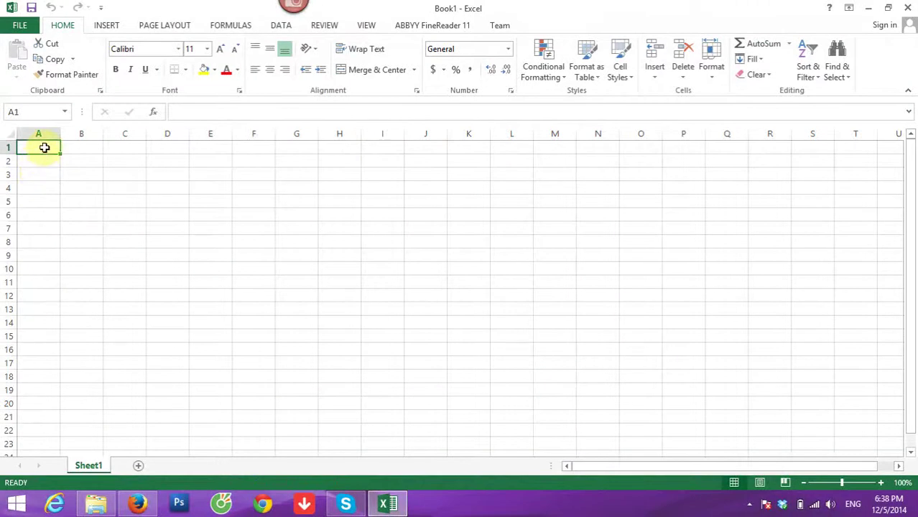
- Enter the headers stt, từ khóa and số lần tìm kiếm in A1:C1 and fit column C to its text
{"action": "double_click", "coordinate": [45, 147]}
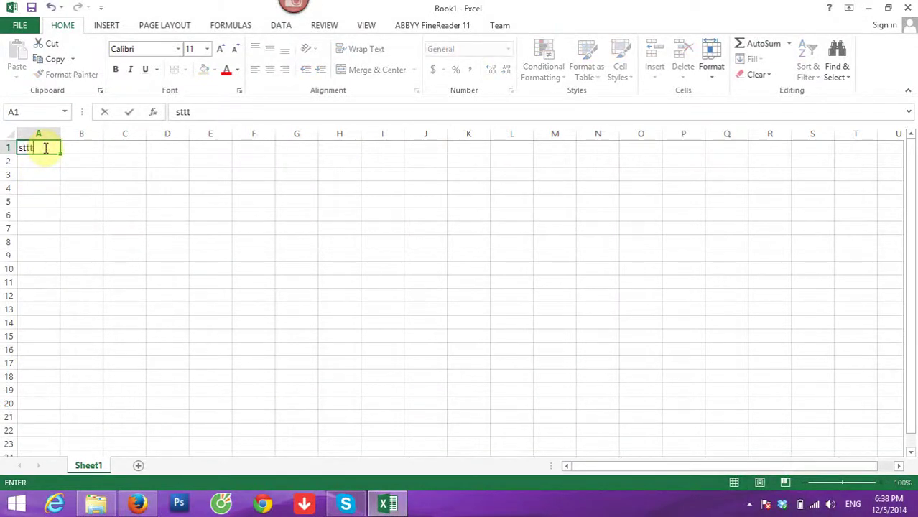
{"action": "left_click", "coordinate": [85, 150]}
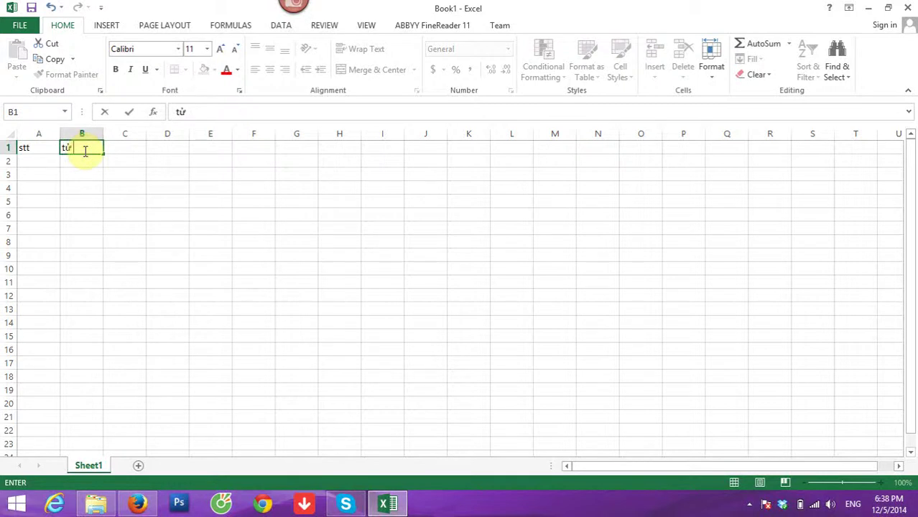
{"action": "type", "text": "từ khóa"}
{"action": "left_click", "coordinate": [139, 148]}
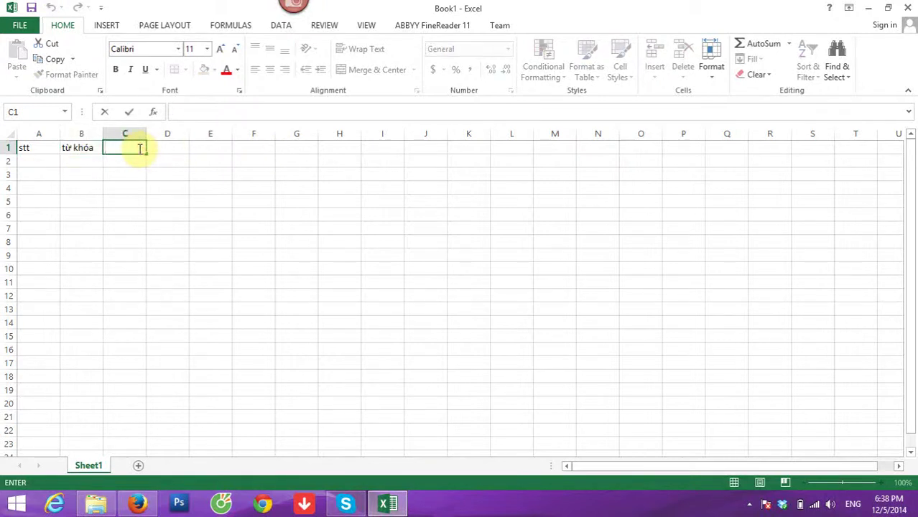
{"action": "type", "text": "số"}
{"action": "type", "text": " lna"}
{"action": "type", "text": " tìm kiem"}
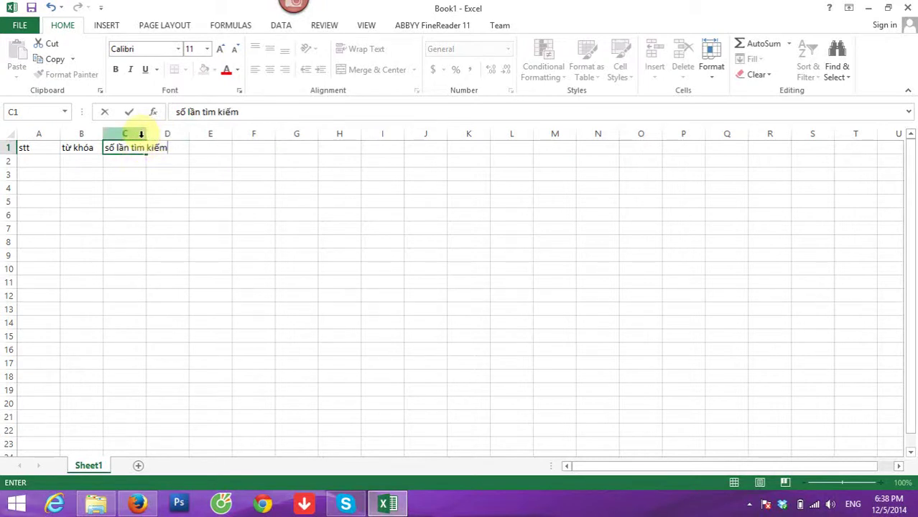
{"action": "left_click", "coordinate": [143, 135]}
{"action": "double_click", "coordinate": [143, 135]}
- Copy the keyword "bộ đàm kenwood" from Keyword Planner in Firefox into Excel cell B2 and fit column B to its text
{"action": "left_click", "coordinate": [77, 161]}
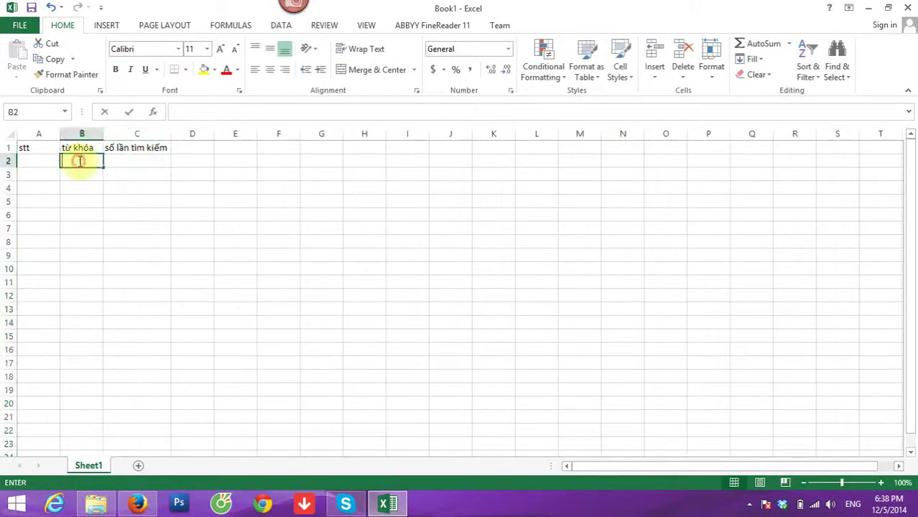
{"action": "left_click", "coordinate": [124, 509]}
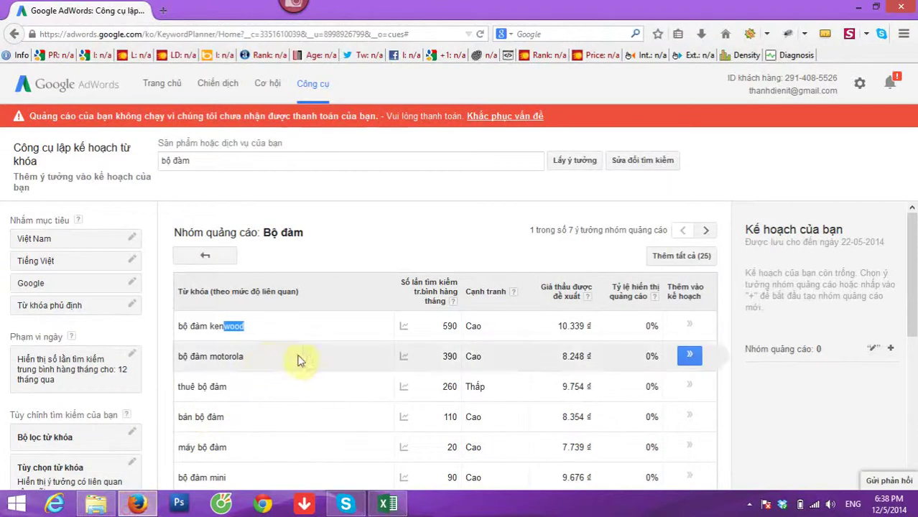
{"action": "scroll", "coordinate": [321, 345], "scroll_direction": "down", "scroll_amount": 1}
{"action": "scroll", "coordinate": [323, 346], "scroll_direction": "up", "scroll_amount": 1}
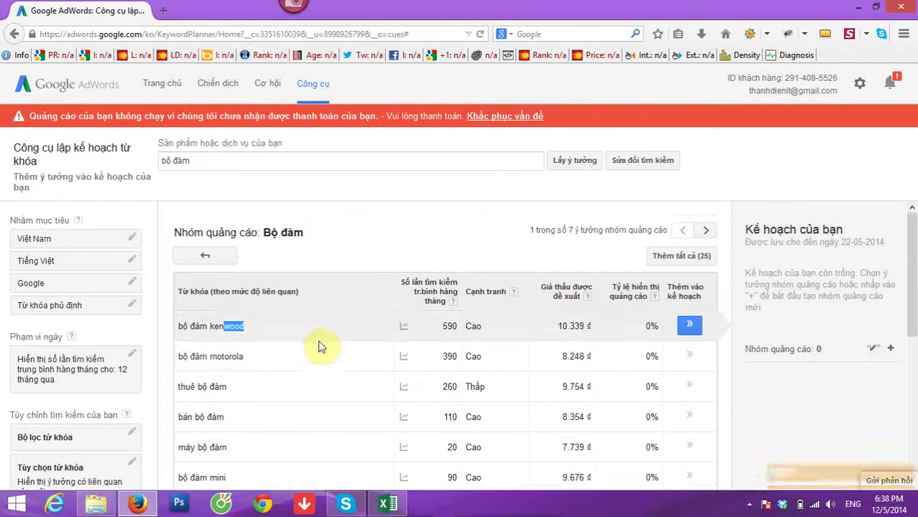
{"action": "left_click_drag", "start_coordinate": [250, 330], "coordinate": [177, 329]}
{"action": "key", "text": "ctrl+c"}
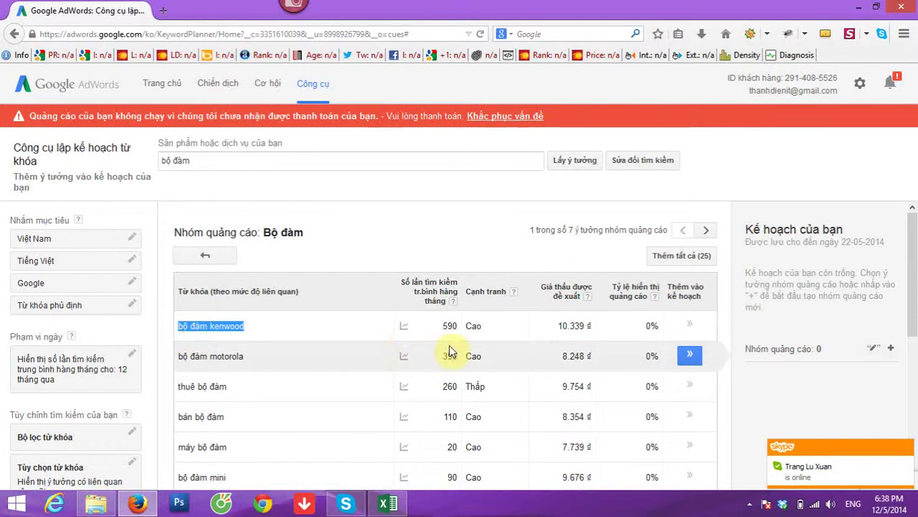
{"action": "left_click", "coordinate": [391, 504]}
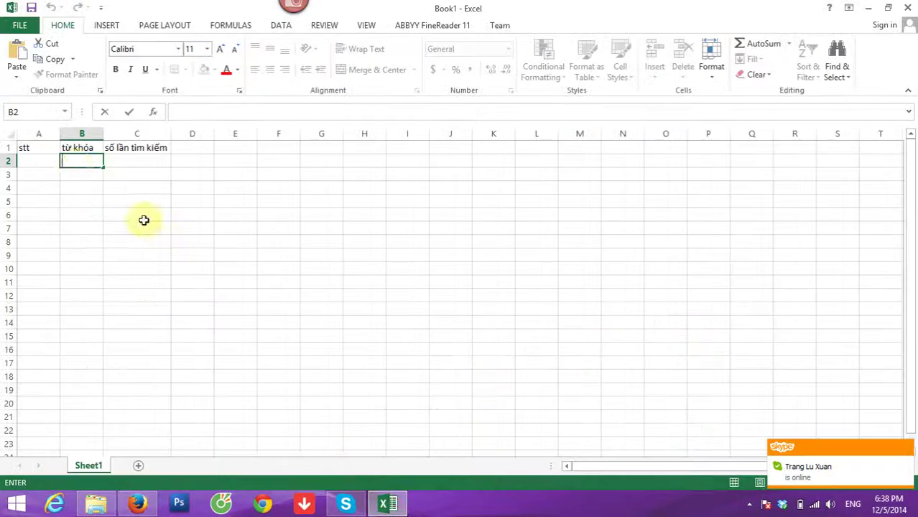
{"action": "double_click", "coordinate": [75, 164]}
{"action": "key", "text": "ctrl+v"}
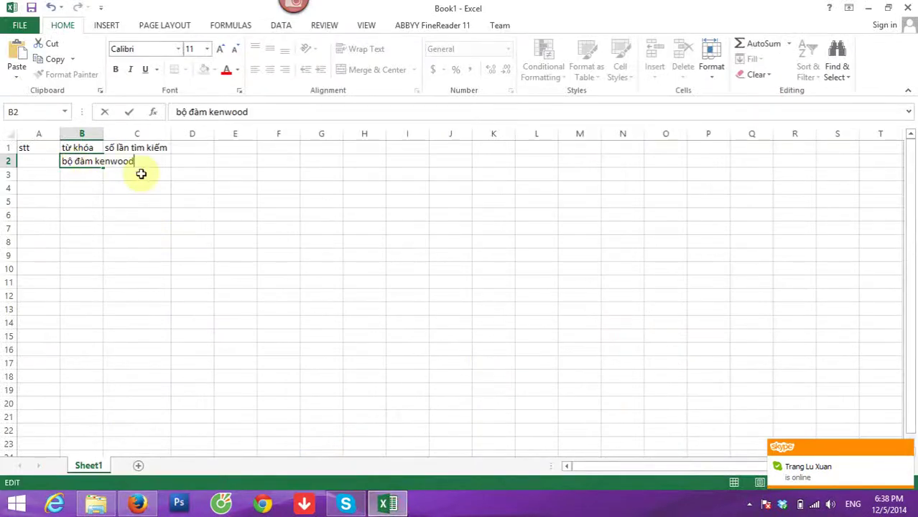
{"action": "double_click", "coordinate": [102, 136]}
- Enter 590 as the search count for bộ đàm kenwood in C2
{"action": "left_click", "coordinate": [152, 161]}
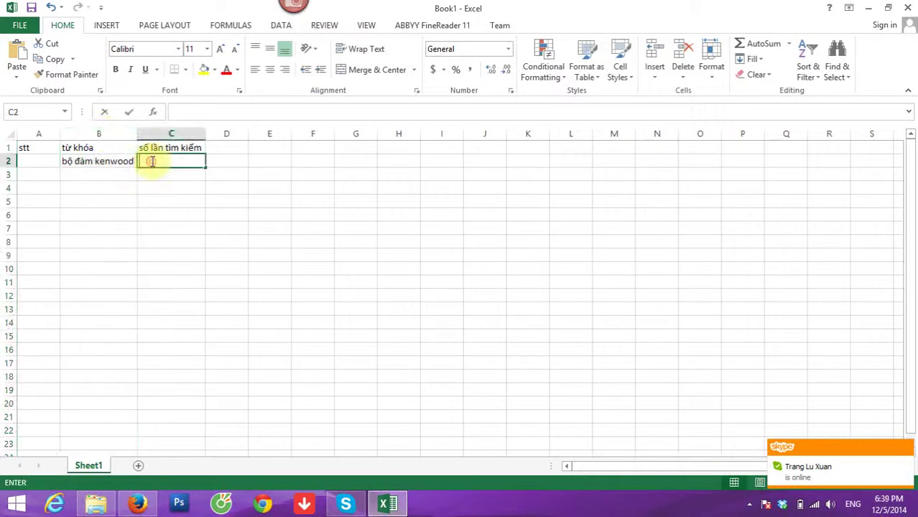
{"action": "type", "text": "5"}
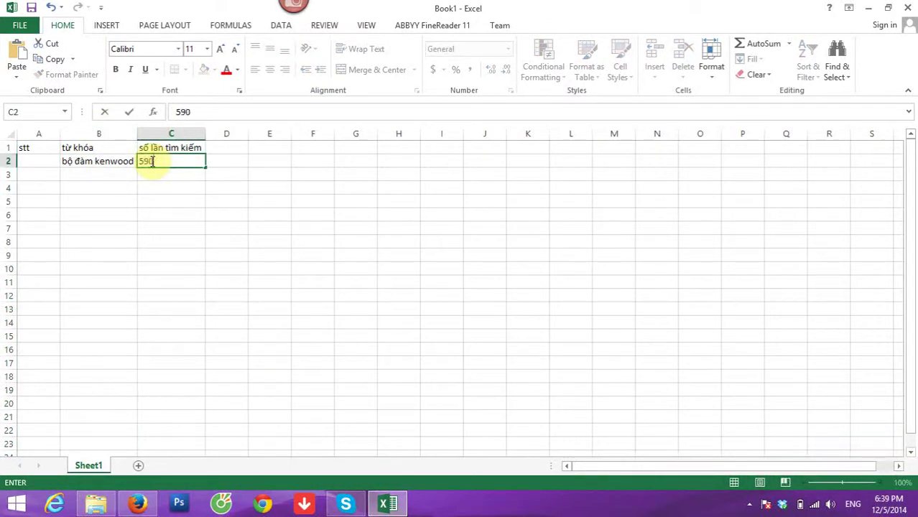
{"action": "type", "text": "90"}
- Switch back to Keyword Planner in Firefox, leave the Bộ đàm ad group and show the individual keyword ideas
{"action": "left_click", "coordinate": [138, 505]}
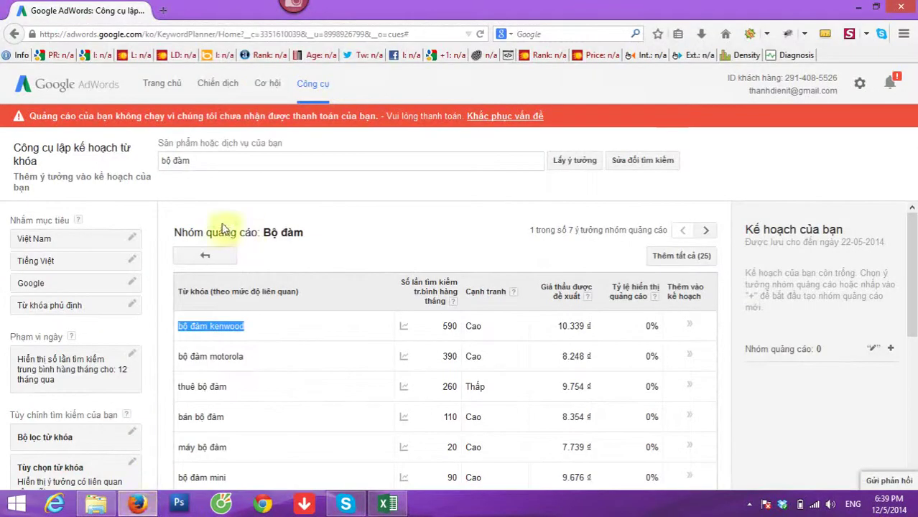
{"action": "left_click", "coordinate": [204, 255]}
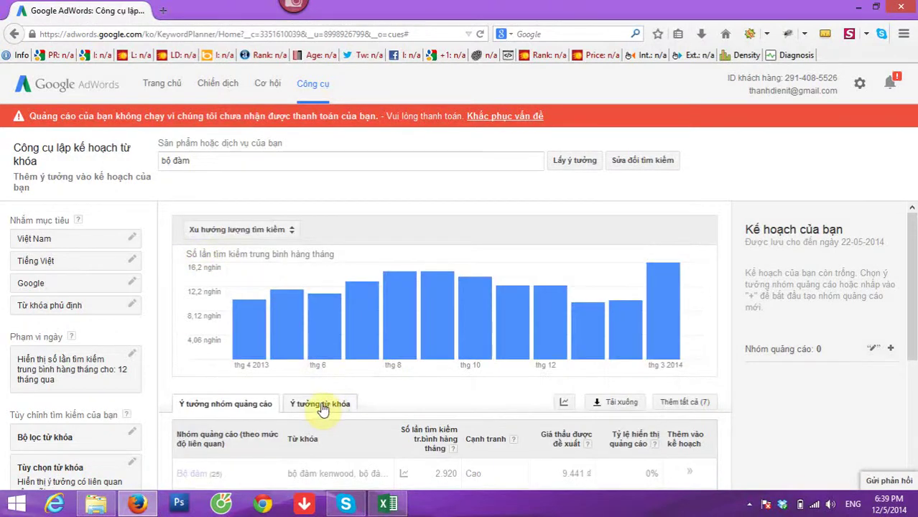
{"action": "left_click", "coordinate": [321, 404]}
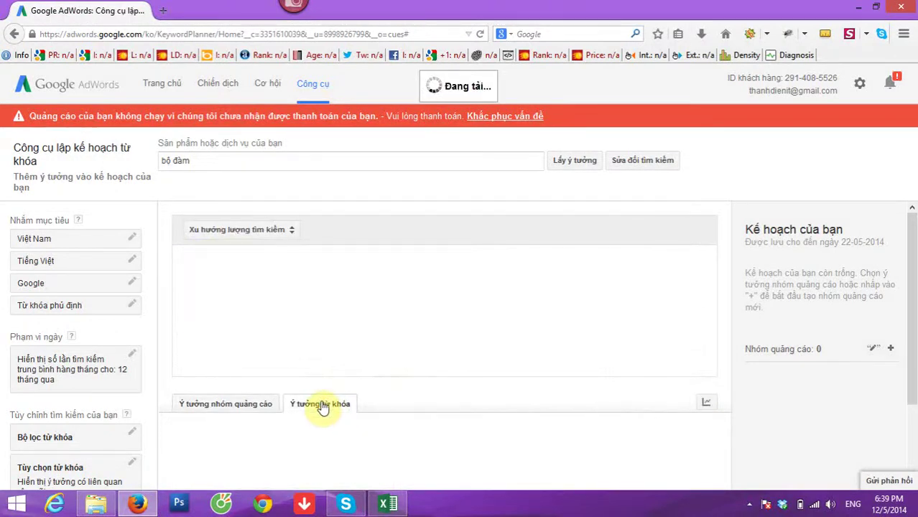
{"action": "scroll", "coordinate": [346, 320], "scroll_direction": "down", "scroll_amount": 2}
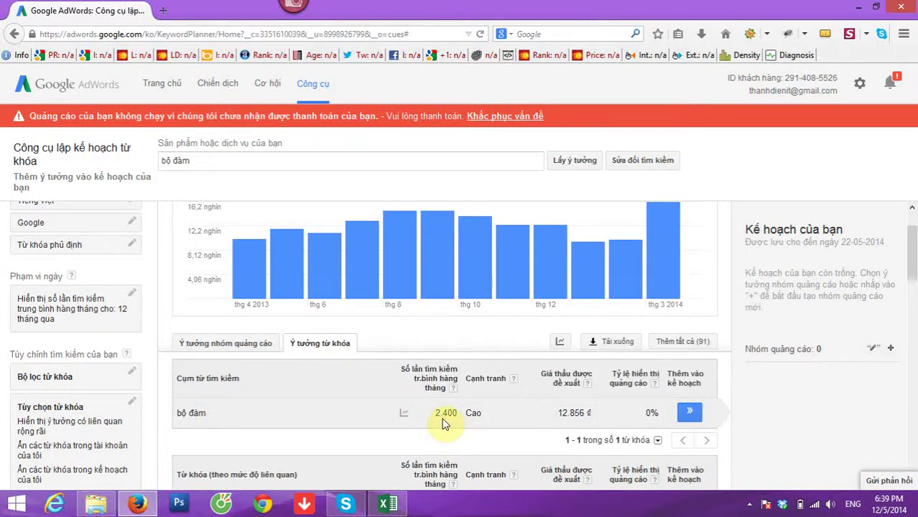
- Copy the search term "bộ đàm" from the keyword ideas in Keyword Planner into Excel cell B3
{"action": "left_click", "coordinate": [388, 503]}
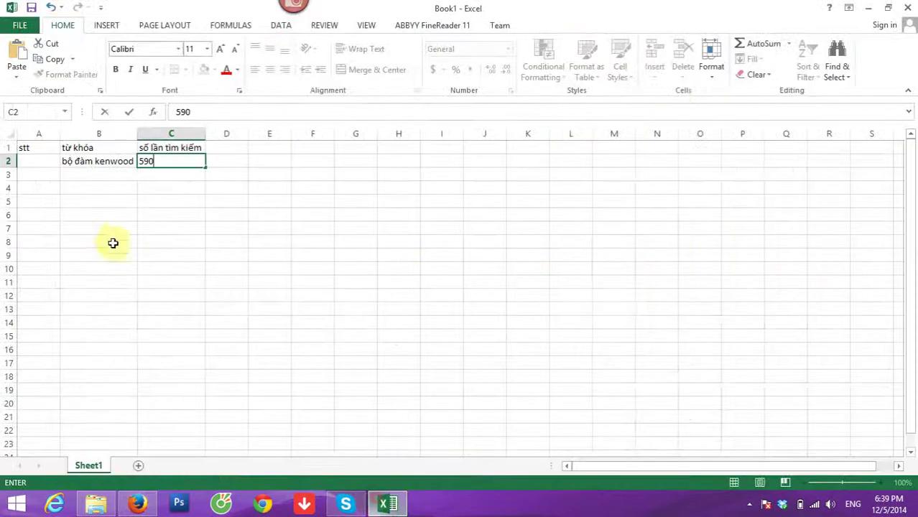
{"action": "type", "text": "590"}
{"action": "left_click", "coordinate": [137, 503]}
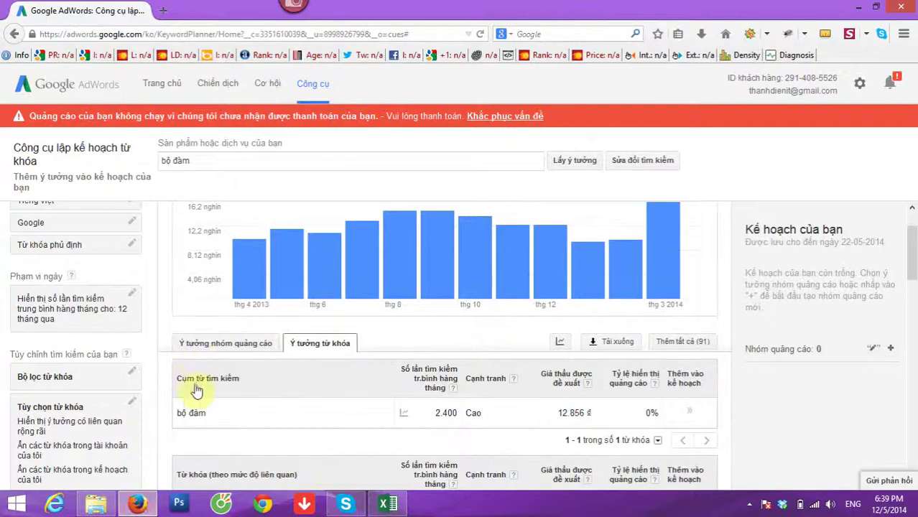
{"action": "left_click_drag", "start_coordinate": [210, 415], "coordinate": [173, 415]}
{"action": "key", "text": "ctrl+c"}
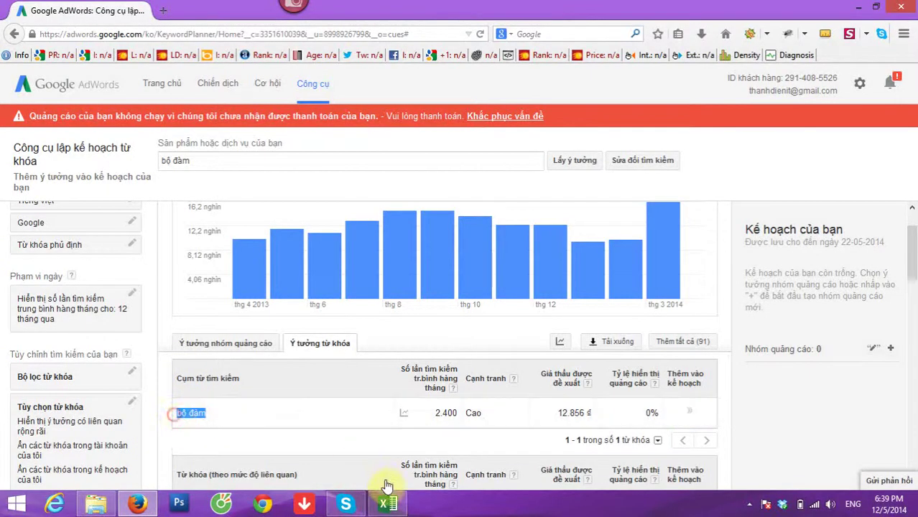
{"action": "left_click", "coordinate": [387, 496]}
{"action": "left_click", "coordinate": [95, 176]}
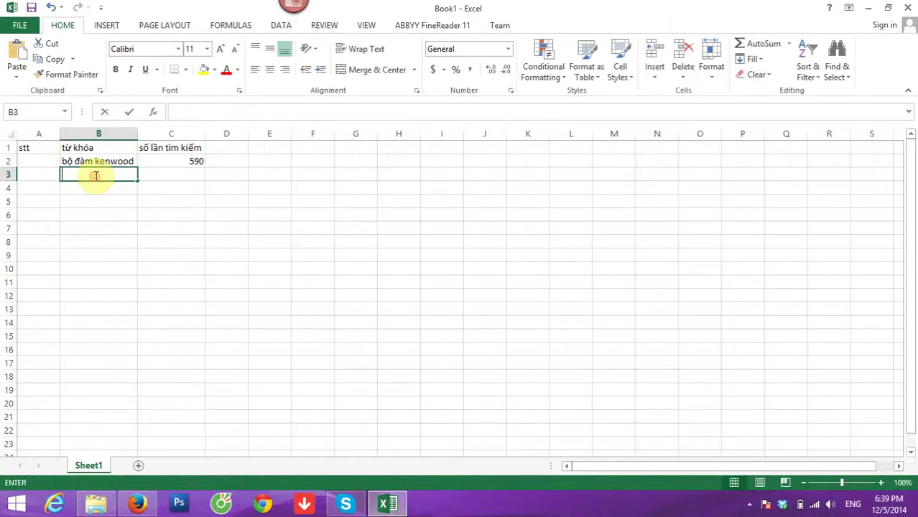
{"action": "key", "text": "ctrl+v"}
- Enter 2400 as the search count for bộ đàm in C3
{"action": "left_click", "coordinate": [168, 174]}
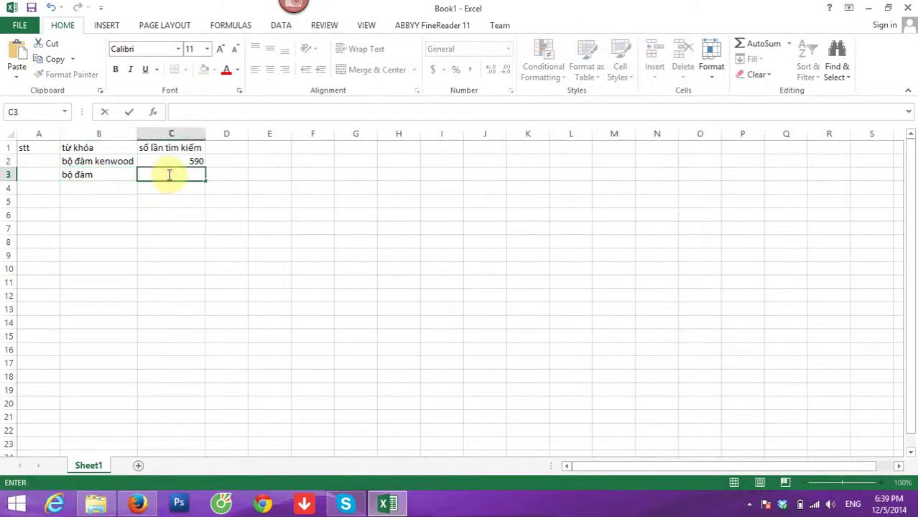
{"action": "type", "text": "2400"}
{"action": "key", "text": "Return"}
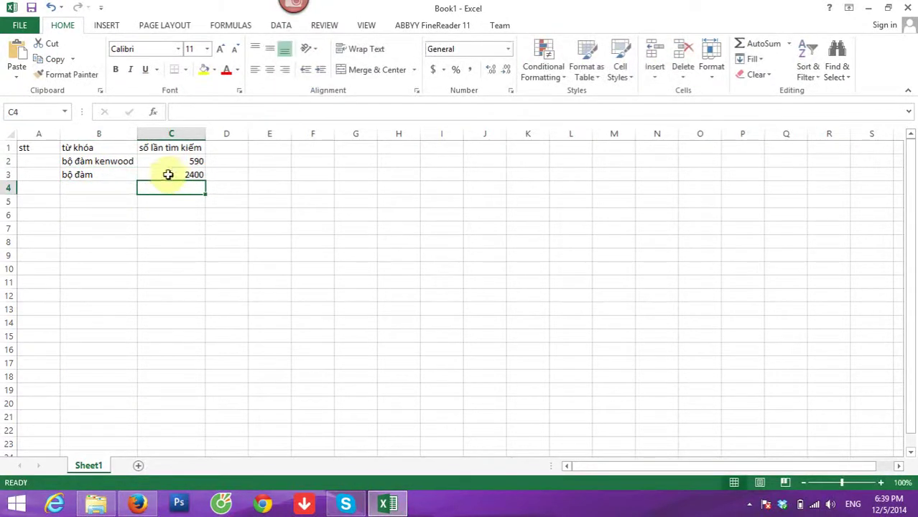
- Switch back to Keyword Planner in Firefox and get keyword ideas for "máy báo trộm" in place of bộ đàm
{"action": "left_click", "coordinate": [137, 505]}
{"action": "scroll", "coordinate": [287, 390], "scroll_direction": "down", "scroll_amount": 1}
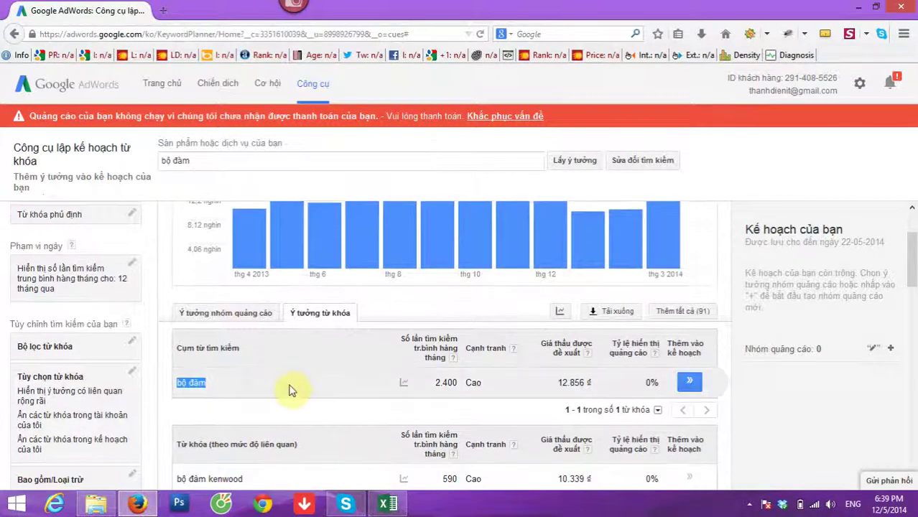
{"action": "scroll", "coordinate": [276, 383], "scroll_direction": "up", "scroll_amount": 1}
{"action": "left_click", "coordinate": [238, 160]}
{"action": "left_click_drag", "start_coordinate": [193, 160], "coordinate": [153, 162]}
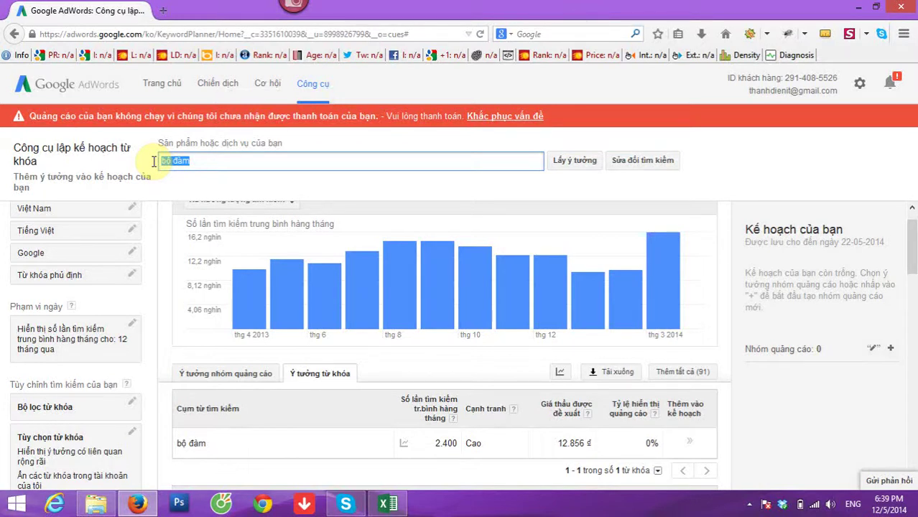
{"action": "type", "text": "ma"}
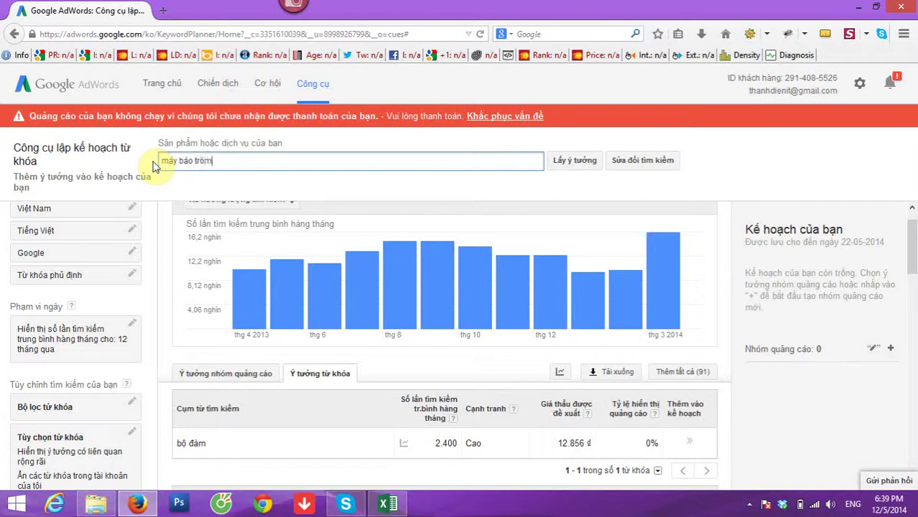
{"action": "left_click", "coordinate": [566, 164]}
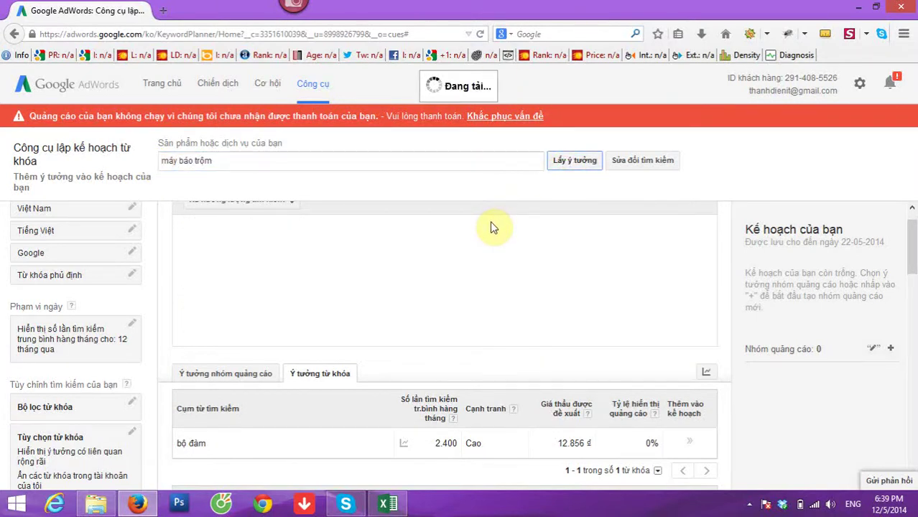
- Copy the related keyword "khoa chong trom xe may" from the keyword ideas in Keyword Planner into Excel cell B4
{"action": "scroll", "coordinate": [494, 227], "scroll_direction": "down", "scroll_amount": 3}
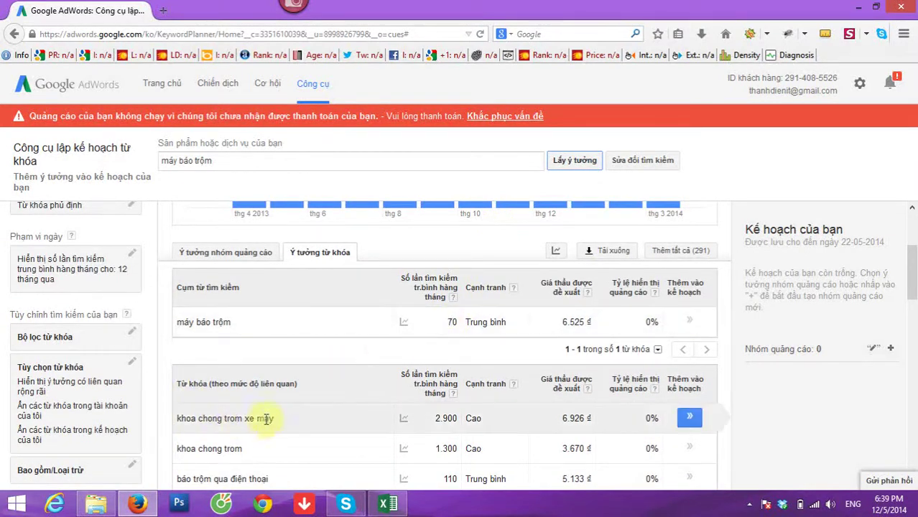
{"action": "scroll", "coordinate": [333, 419], "scroll_direction": "down", "scroll_amount": 1}
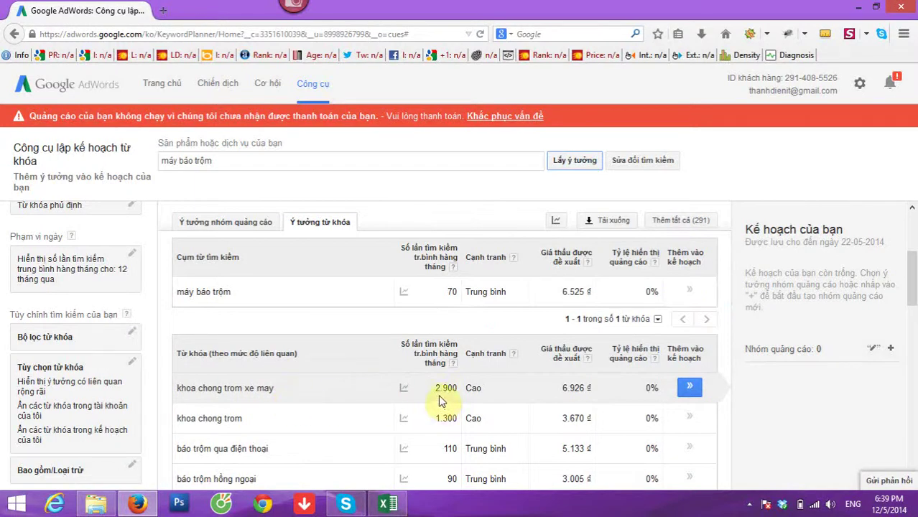
{"action": "scroll", "coordinate": [424, 395], "scroll_direction": "down", "scroll_amount": 1}
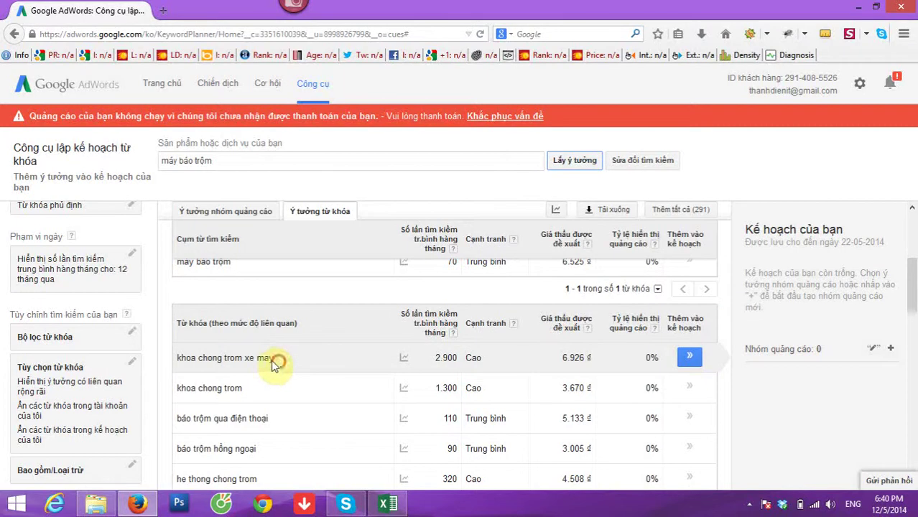
{"action": "left_click_drag", "start_coordinate": [274, 358], "coordinate": [179, 362]}
{"action": "key", "text": "ctrl+c"}
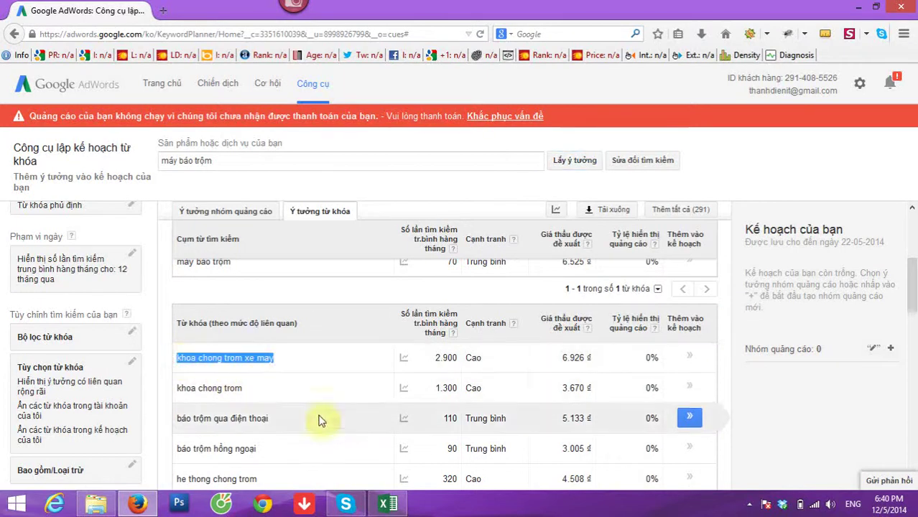
{"action": "left_click", "coordinate": [388, 503]}
{"action": "double_click", "coordinate": [96, 189]}
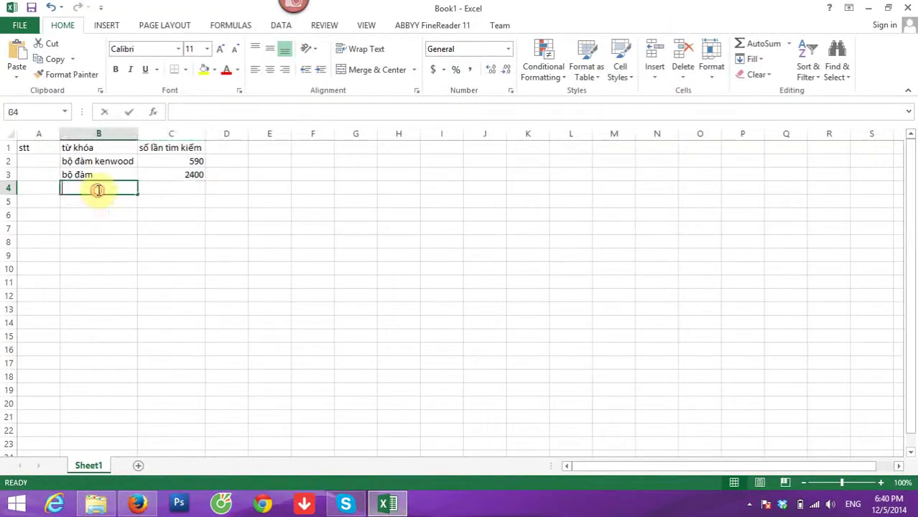
{"action": "key", "text": "ctrl+v"}
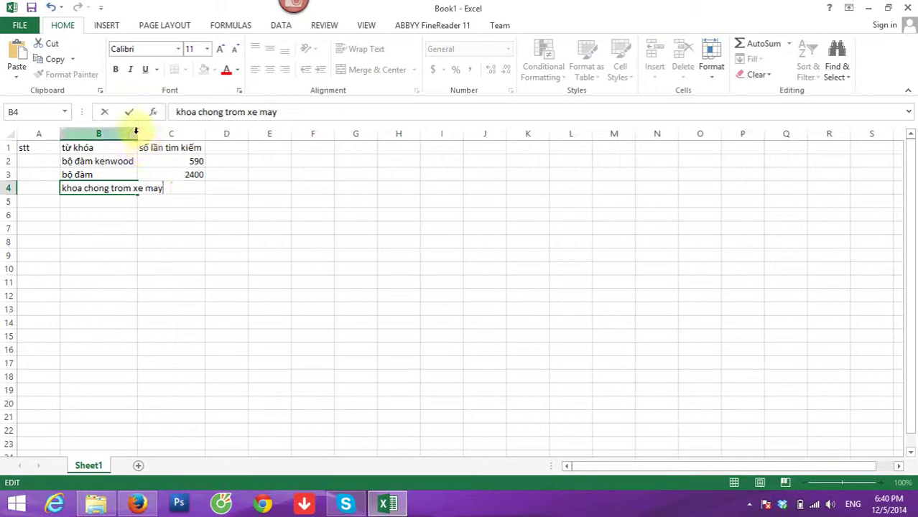
- Autofit column B to its contents and enter 2900 as the search count for khoa chong trom xe may in C4
{"action": "left_click", "coordinate": [134, 134]}
{"action": "double_click", "coordinate": [138, 134]}
{"action": "left_click", "coordinate": [194, 186]}
{"action": "type", "text": "2900"}
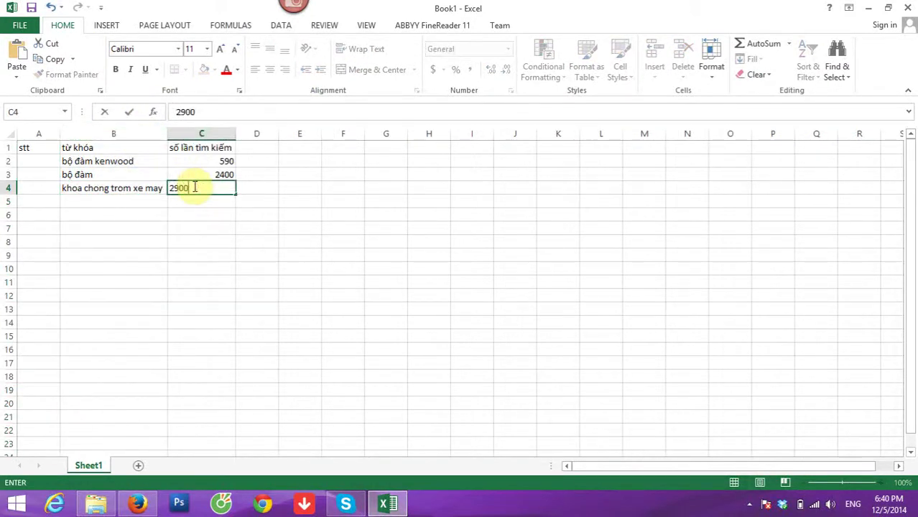
{"action": "key", "text": "Return"}
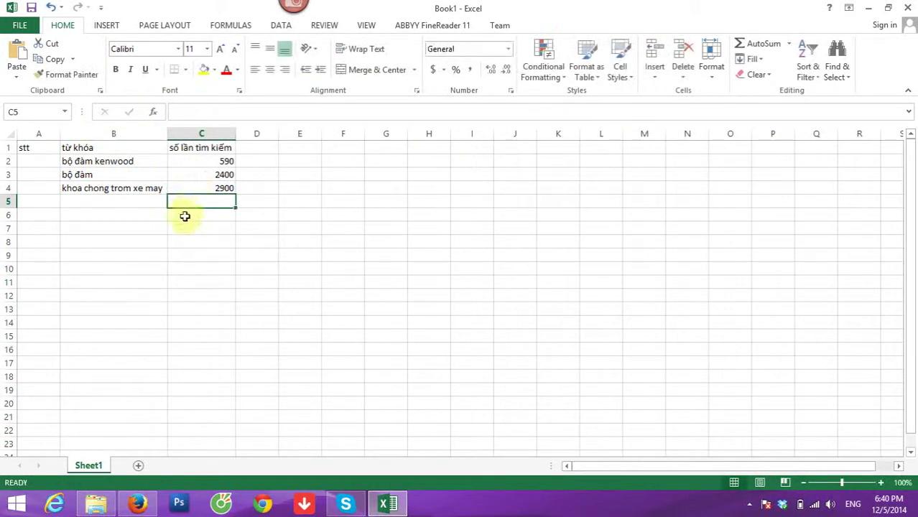
{"action": "left_click", "coordinate": [180, 251]}
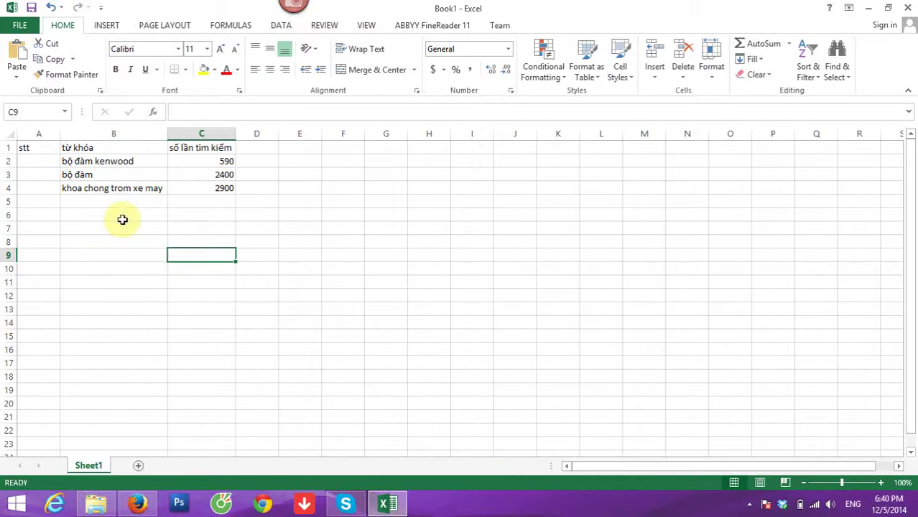
{"action": "left_click", "coordinate": [127, 193]}
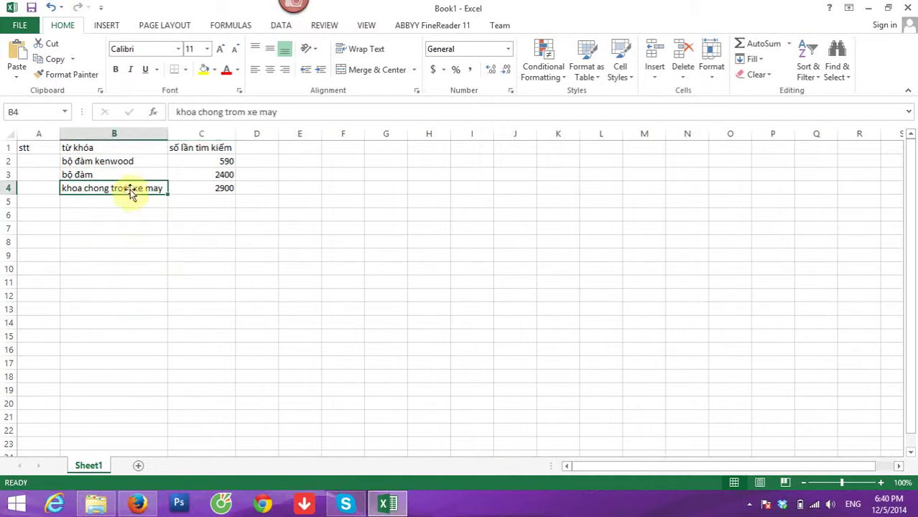
{"action": "double_click", "coordinate": [160, 190]}
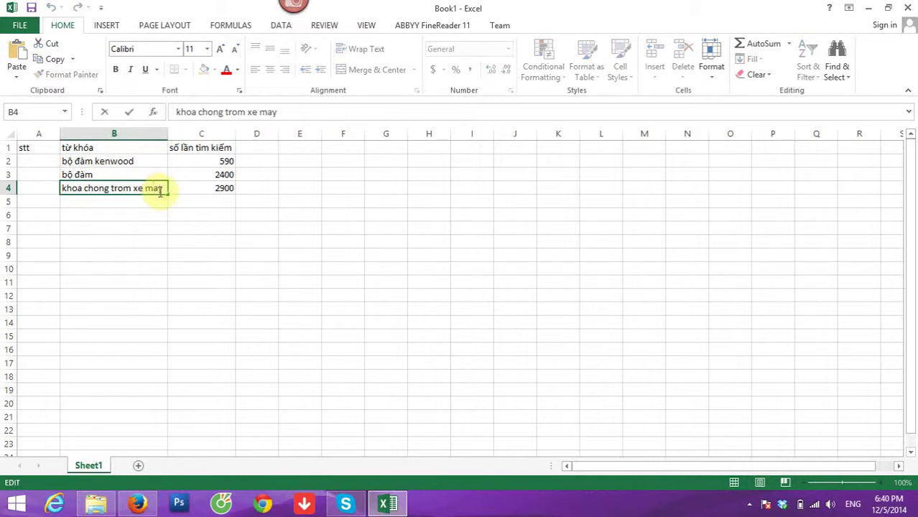
{"action": "left_click_drag", "start_coordinate": [161, 190], "coordinate": [45, 196]}
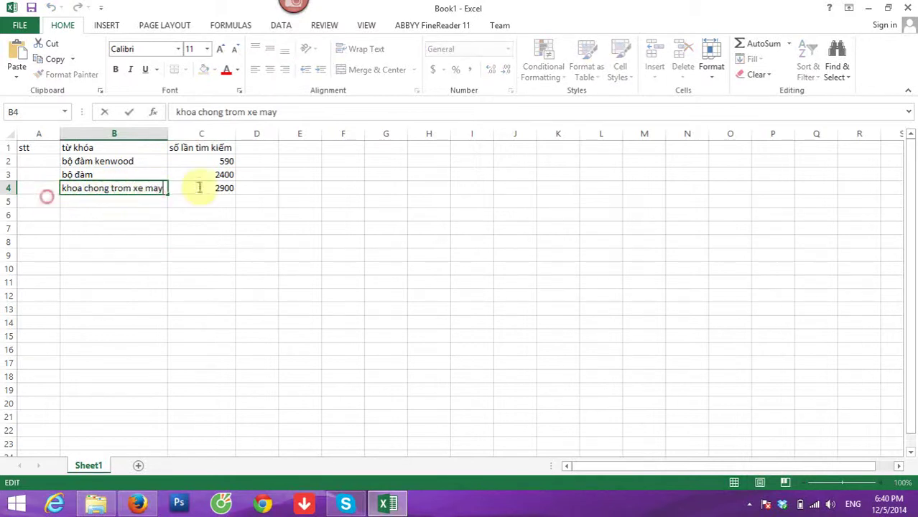
- Switch to Firefox, open google.com in a new tab and search for "mac bao"
{"action": "left_click", "coordinate": [137, 504]}
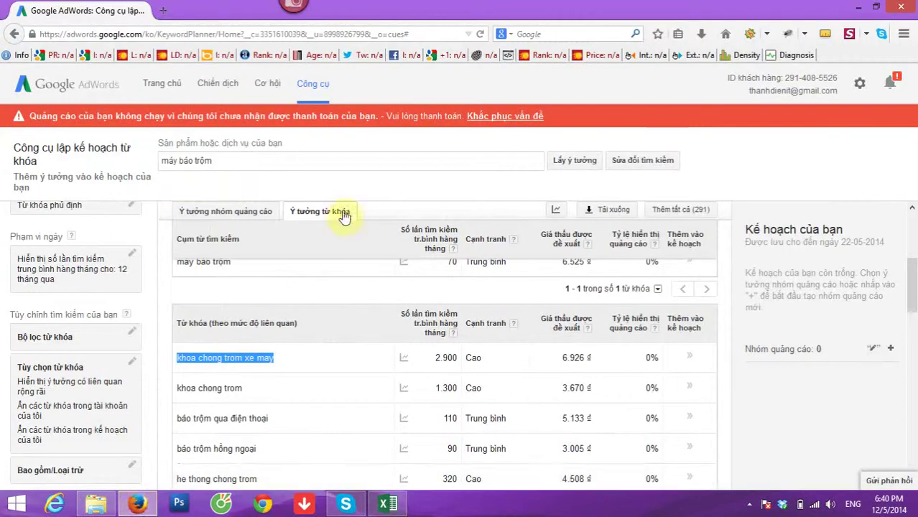
{"action": "left_click", "coordinate": [172, 11]}
{"action": "type", "text": "google.com/"}
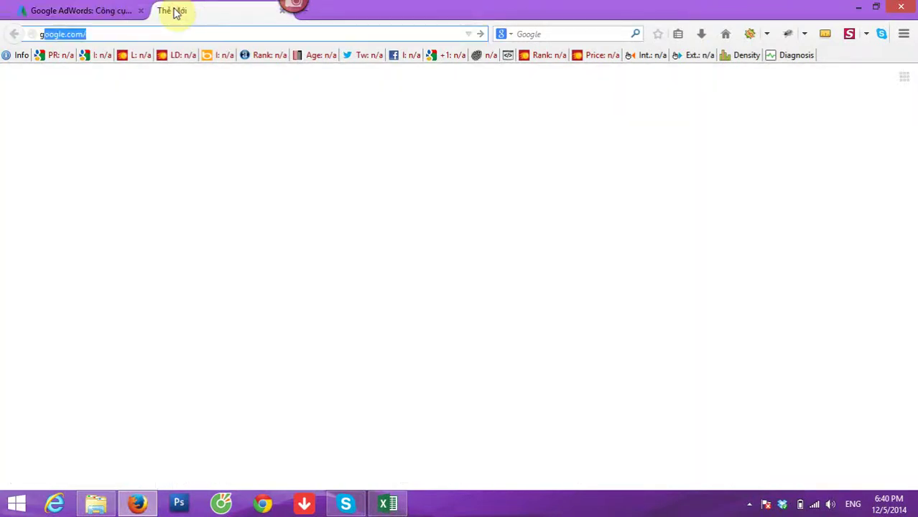
{"action": "key", "text": "Return"}
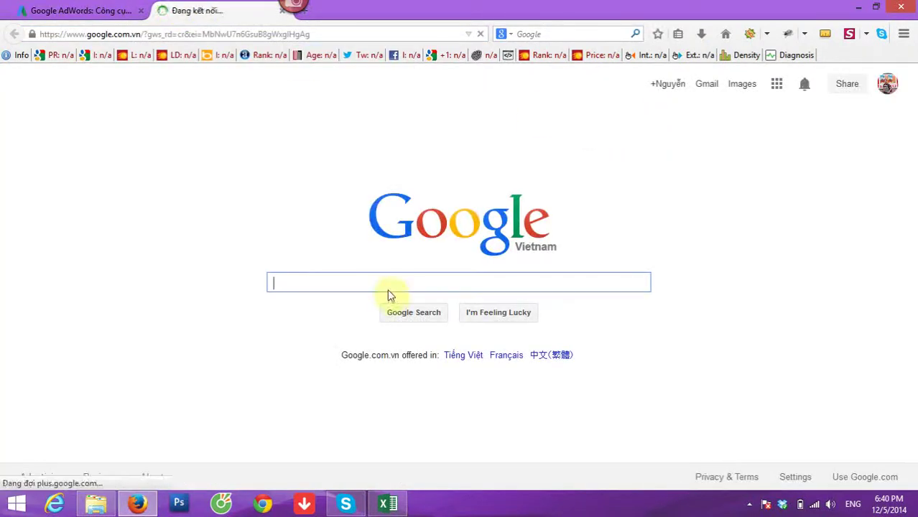
{"action": "type", "text": "mac bao"}
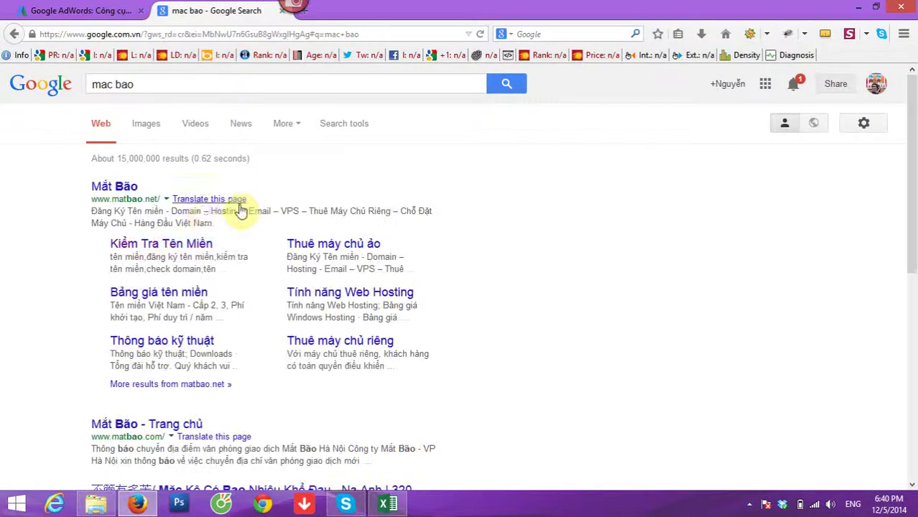
- Open the matbao.net site from the search results and go to its domain check page, Kiểm tra tên miền
{"action": "left_click", "coordinate": [101, 188]}
{"action": "left_click", "coordinate": [105, 327]}
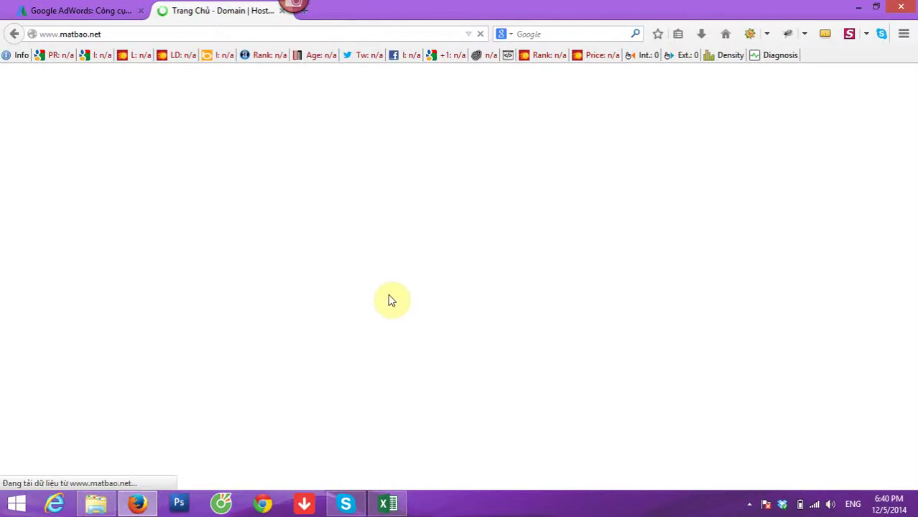
{"action": "scroll", "coordinate": [288, 323], "scroll_direction": "down", "scroll_amount": 4}
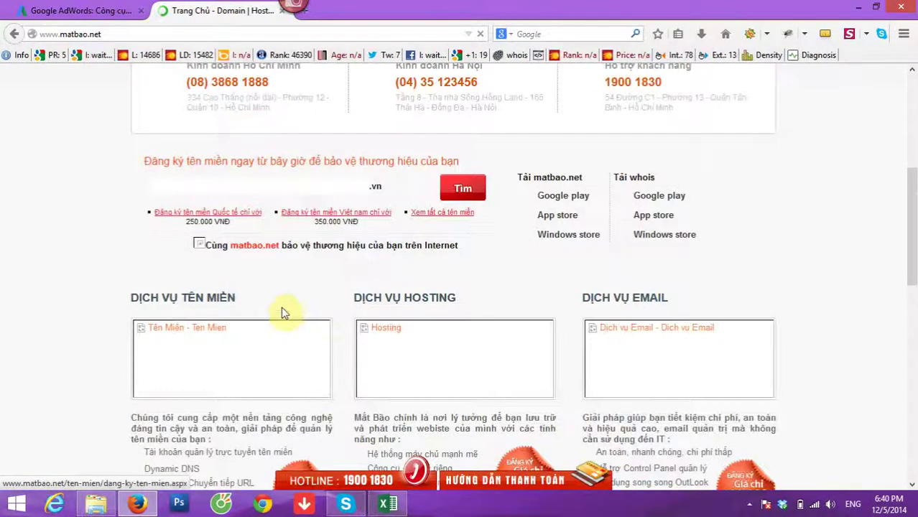
{"action": "scroll", "coordinate": [283, 309], "scroll_direction": "up", "scroll_amount": 5}
{"action": "mouse_move", "coordinate": [178, 155]}
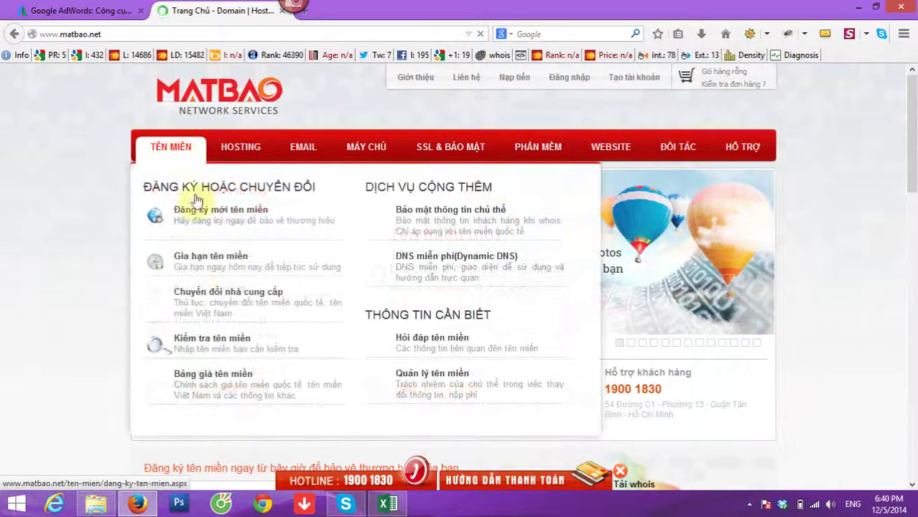
{"action": "left_click", "coordinate": [221, 347]}
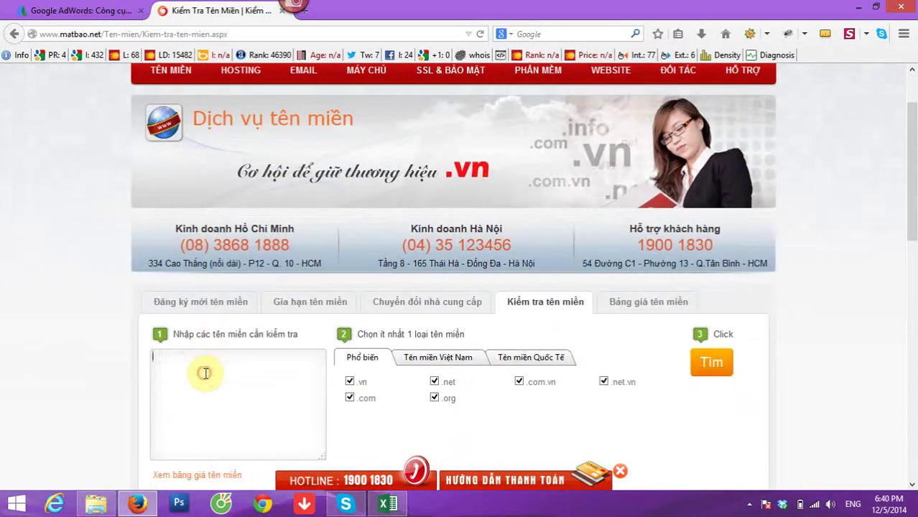
- Recheck the keyword in Excel, then check the availability of the domain name khoachongtromxemay with the common extensions on the Mắt Bão page
{"action": "left_click", "coordinate": [397, 505]}
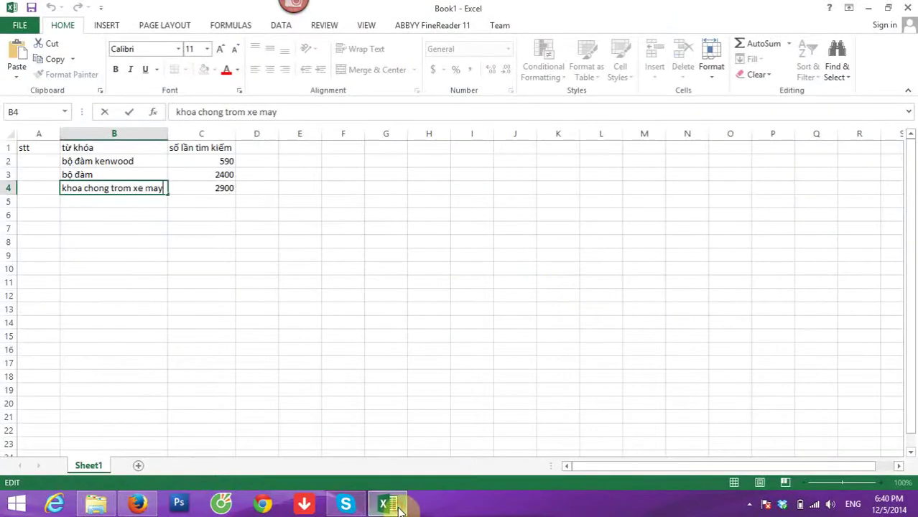
{"action": "left_click", "coordinate": [397, 505]}
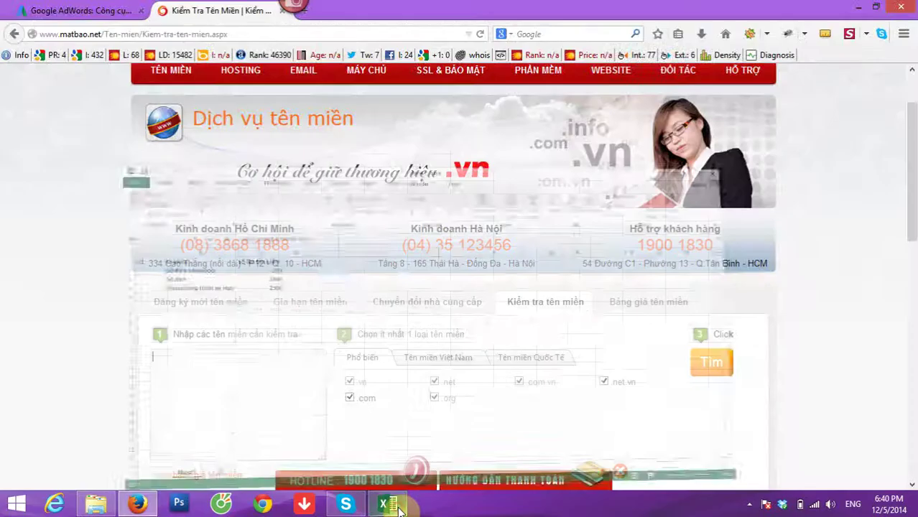
{"action": "left_click", "coordinate": [241, 422]}
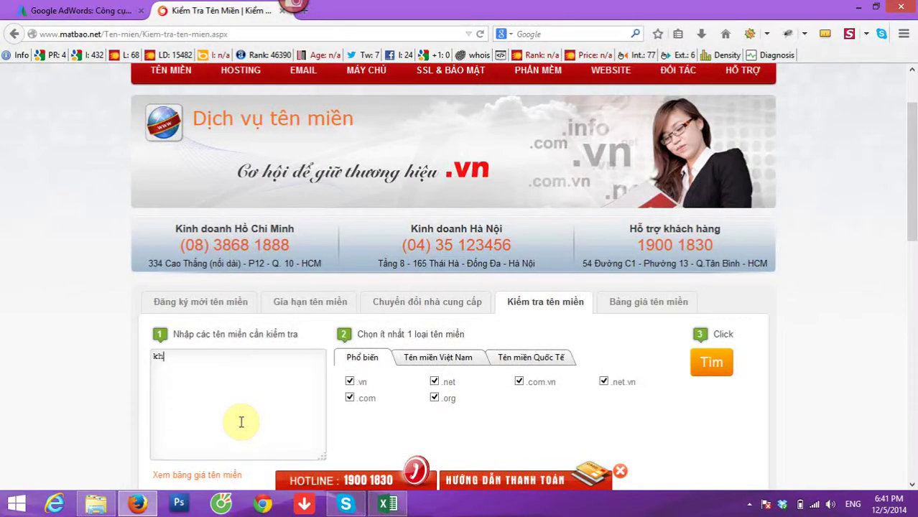
{"action": "type", "text": "khoachongtromxemay"}
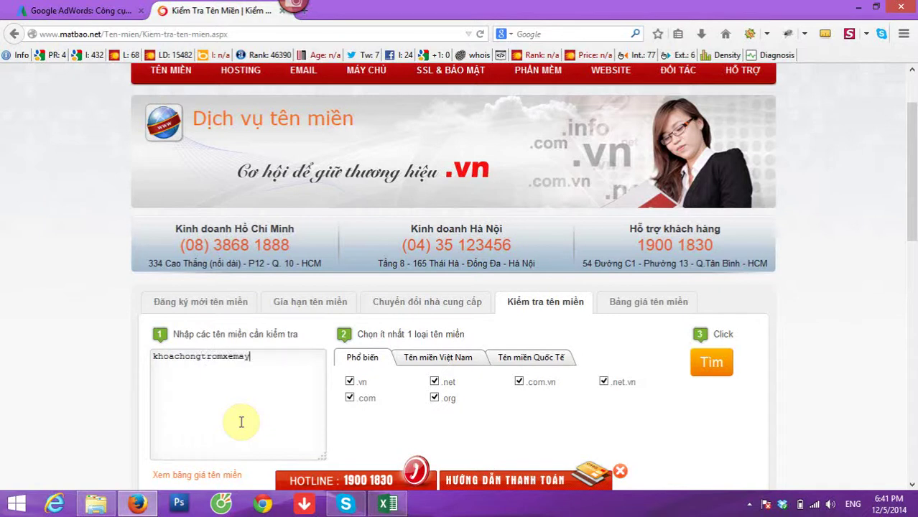
{"action": "left_click", "coordinate": [710, 363]}
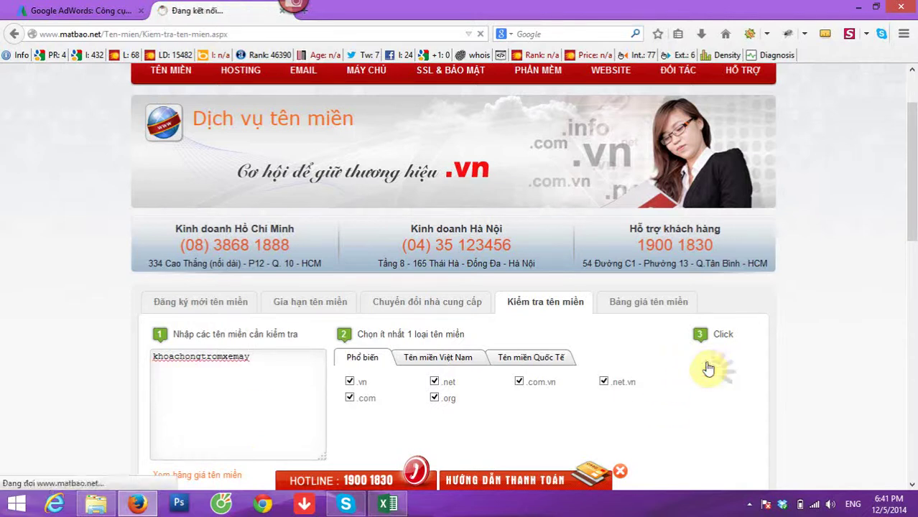
{"action": "scroll", "coordinate": [566, 409], "scroll_direction": "down", "scroll_amount": 2}
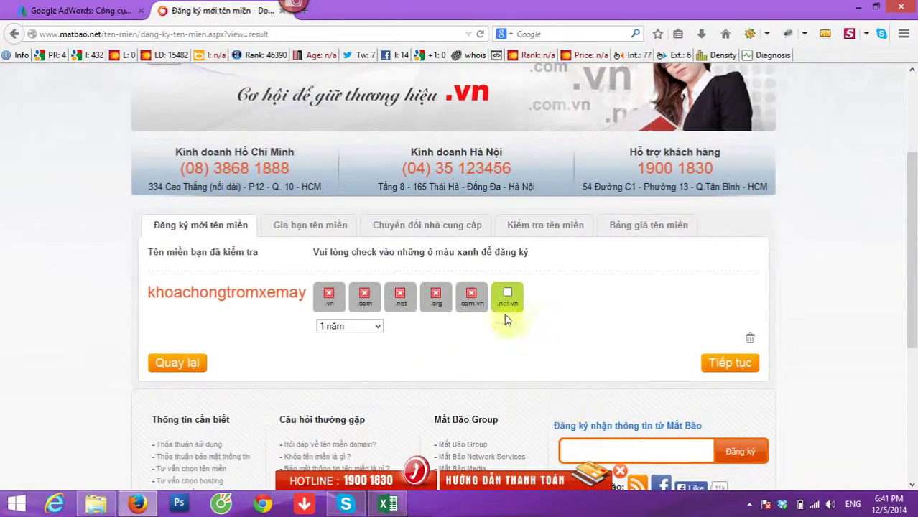
{"action": "left_click_drag", "start_coordinate": [311, 297], "coordinate": [237, 295]}
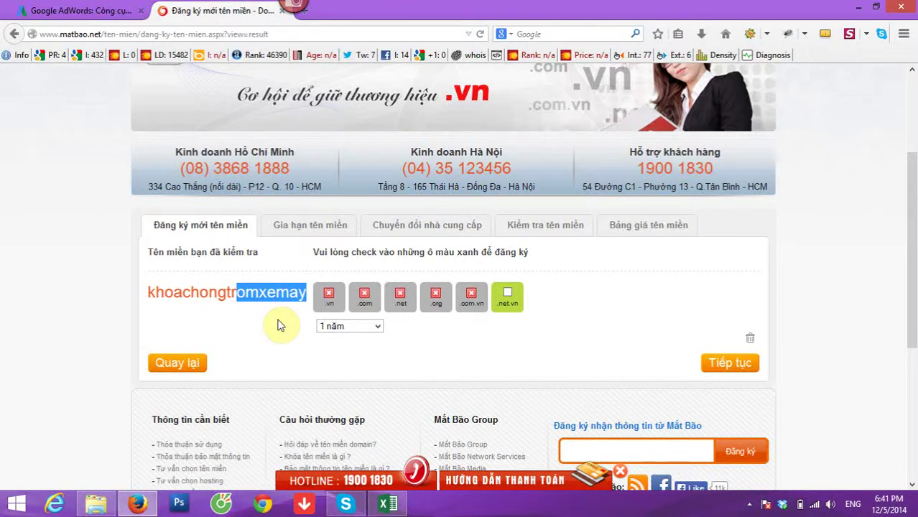
- Glance at the Keyword Planner ideas, return to the Mắt Bão domain results and go back to the domain entry form
{"action": "left_click", "coordinate": [78, 18]}
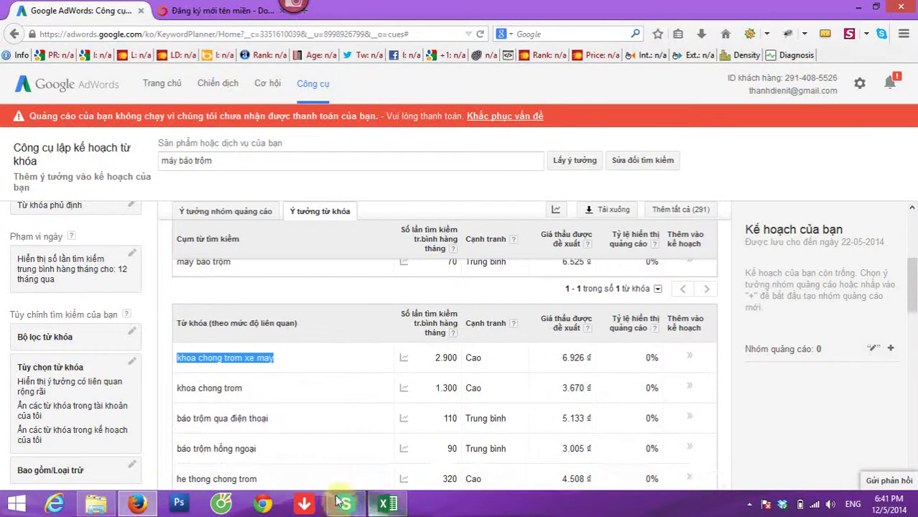
{"action": "left_click", "coordinate": [137, 507]}
{"action": "left_click", "coordinate": [136, 507]}
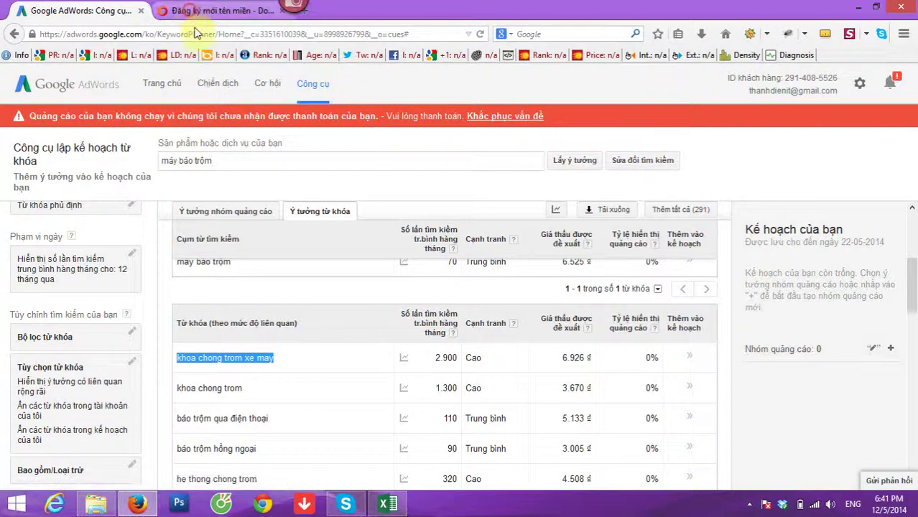
{"action": "left_click", "coordinate": [208, 10]}
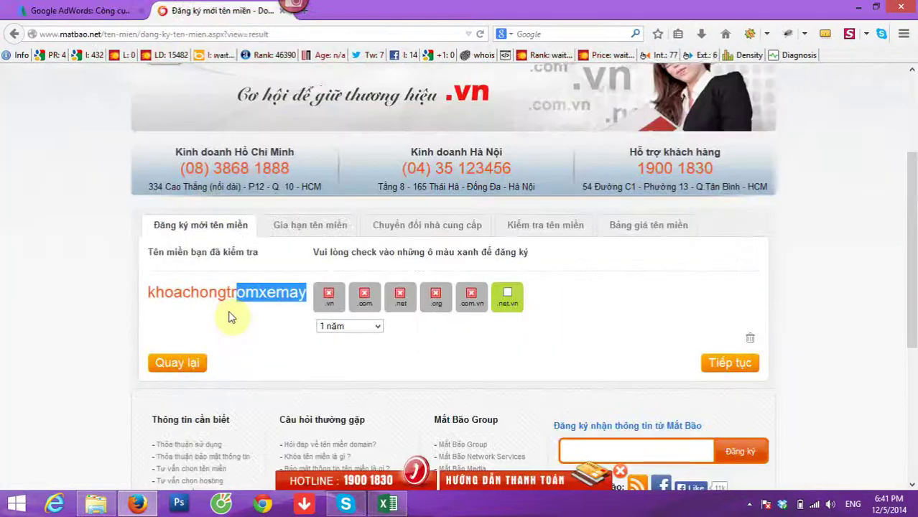
{"action": "left_click", "coordinate": [178, 365]}
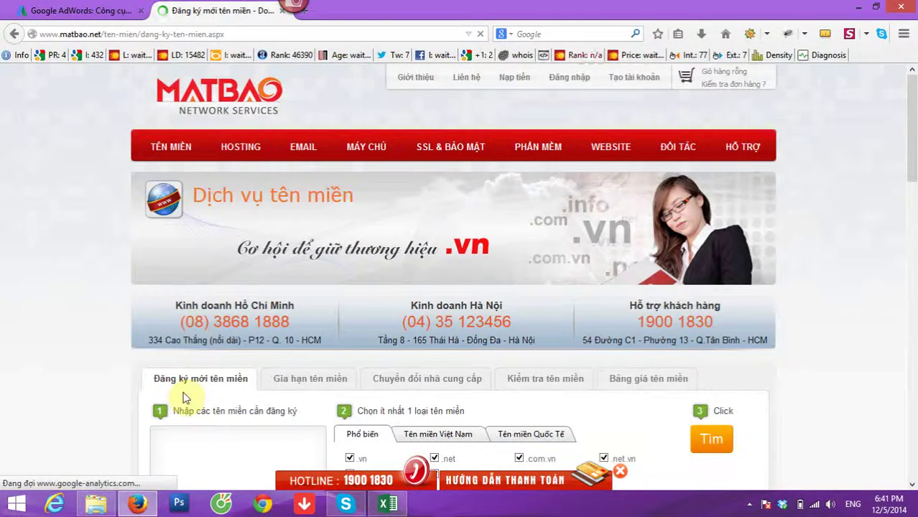
- Check the availability of the domain name khoachongtrom with the common extensions
{"action": "scroll", "coordinate": [182, 371], "scroll_direction": "down", "scroll_amount": 3}
{"action": "left_click", "coordinate": [180, 326]}
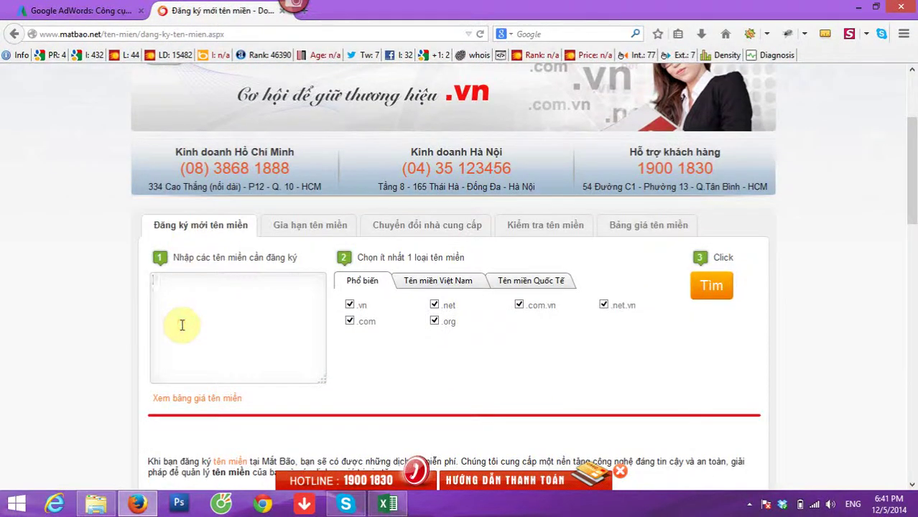
{"action": "type", "text": "khoachongtrom"}
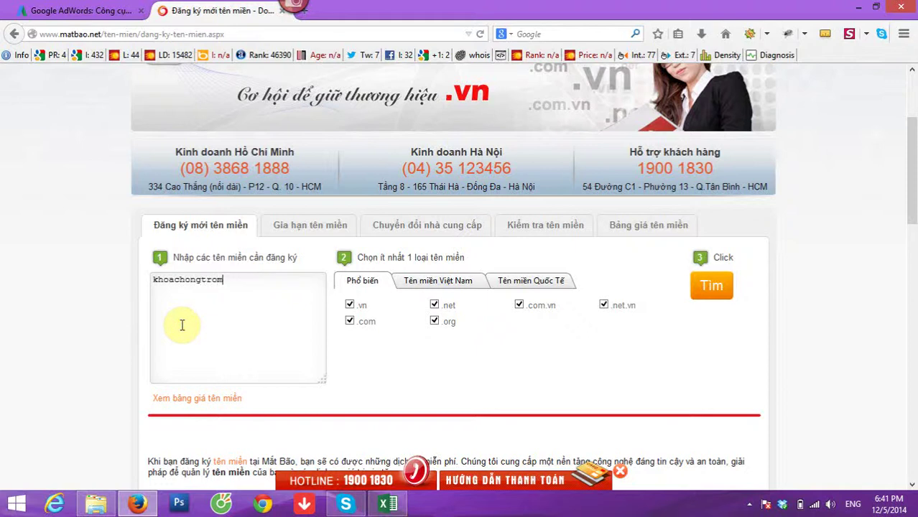
{"action": "left_click", "coordinate": [710, 288]}
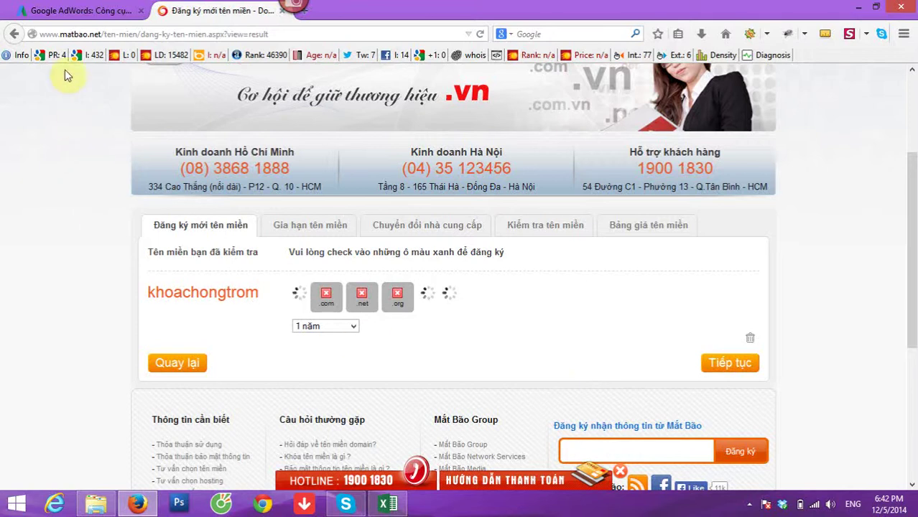
- Return to Keyword Planner, review the keyword ideas for máy báo trộm and highlight the keyword "bao dong chong trom"
{"action": "left_click", "coordinate": [76, 10]}
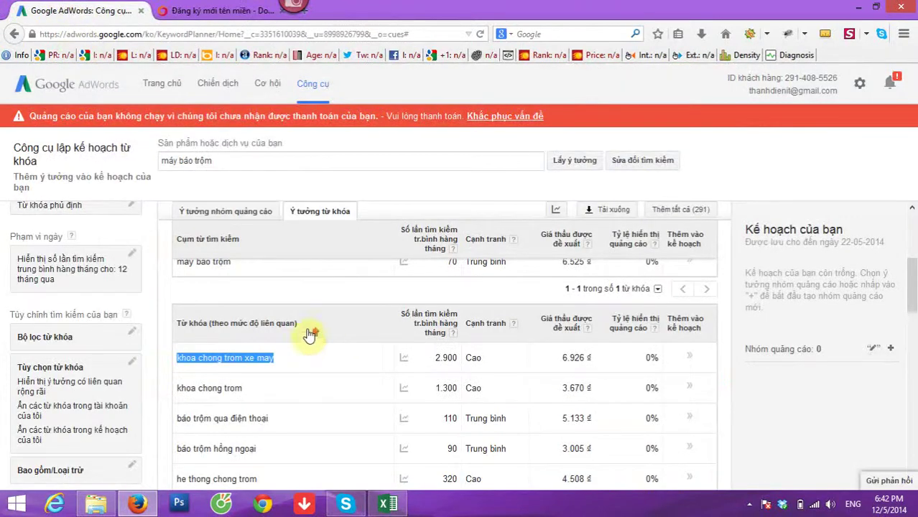
{"action": "scroll", "coordinate": [320, 330], "scroll_direction": "down", "scroll_amount": 1}
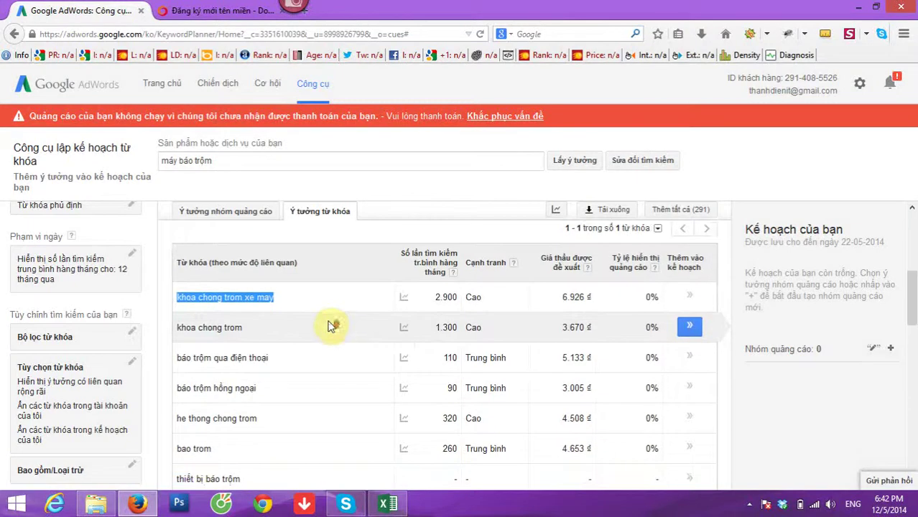
{"action": "scroll", "coordinate": [330, 327], "scroll_direction": "down", "scroll_amount": 1}
{"action": "scroll", "coordinate": [294, 360], "scroll_direction": "down", "scroll_amount": 1}
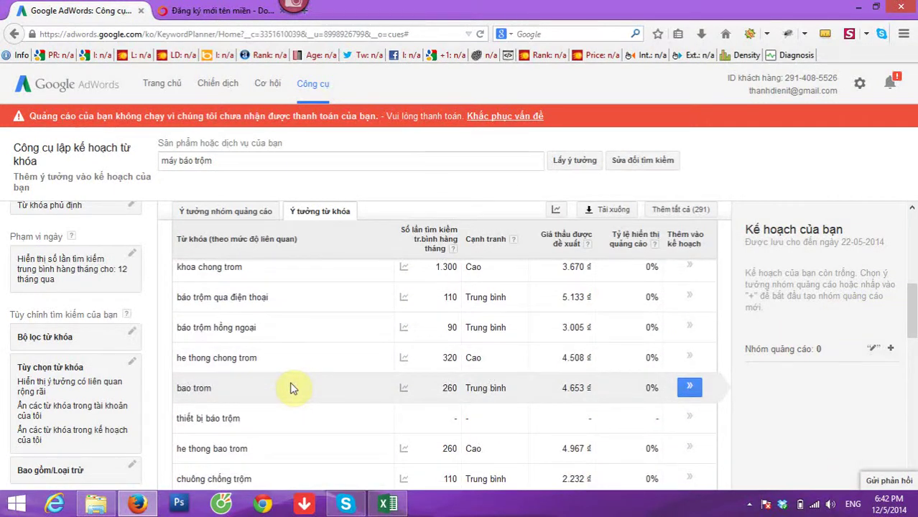
{"action": "scroll", "coordinate": [291, 388], "scroll_direction": "down", "scroll_amount": 1}
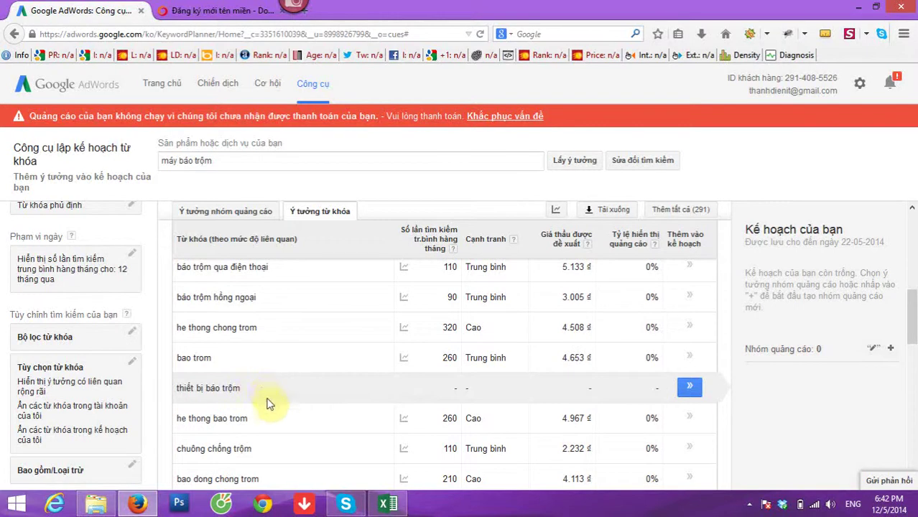
{"action": "scroll", "coordinate": [271, 422], "scroll_direction": "down", "scroll_amount": 1}
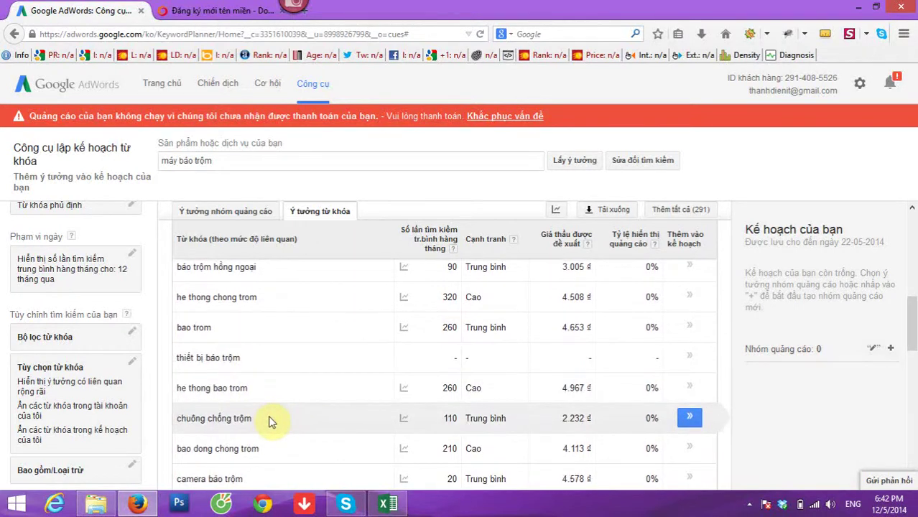
{"action": "scroll", "coordinate": [272, 420], "scroll_direction": "down", "scroll_amount": 1}
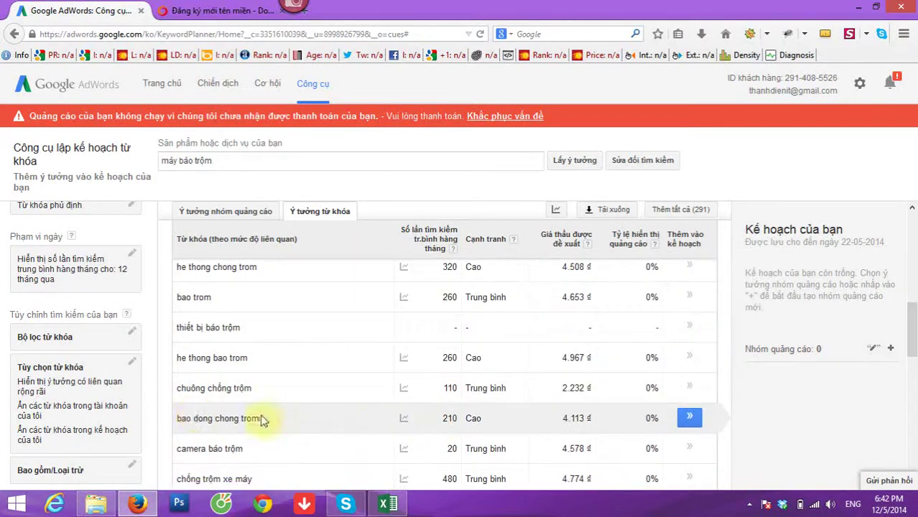
{"action": "left_click_drag", "start_coordinate": [260, 421], "coordinate": [178, 430]}
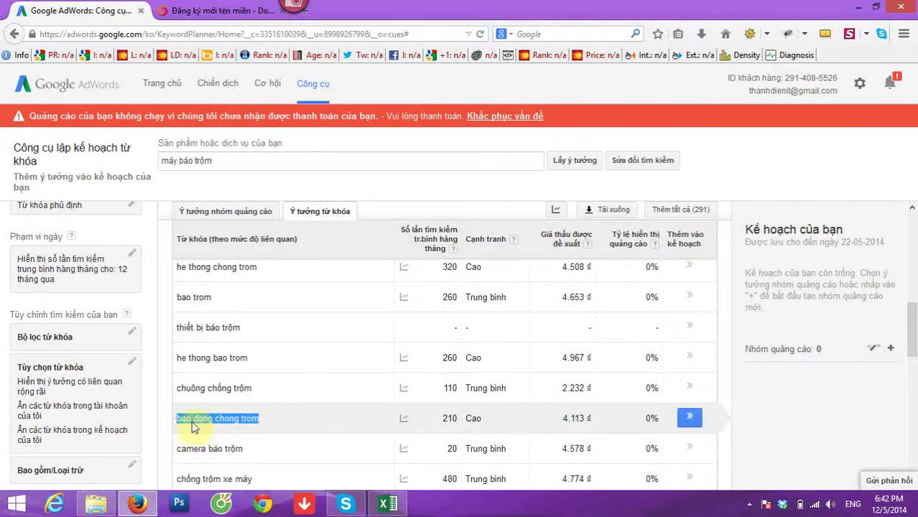
- Go back to the Mắt Bão domain entry form and check the availability of khoachongtromhcm with the common extensions
{"action": "left_click", "coordinate": [186, 10]}
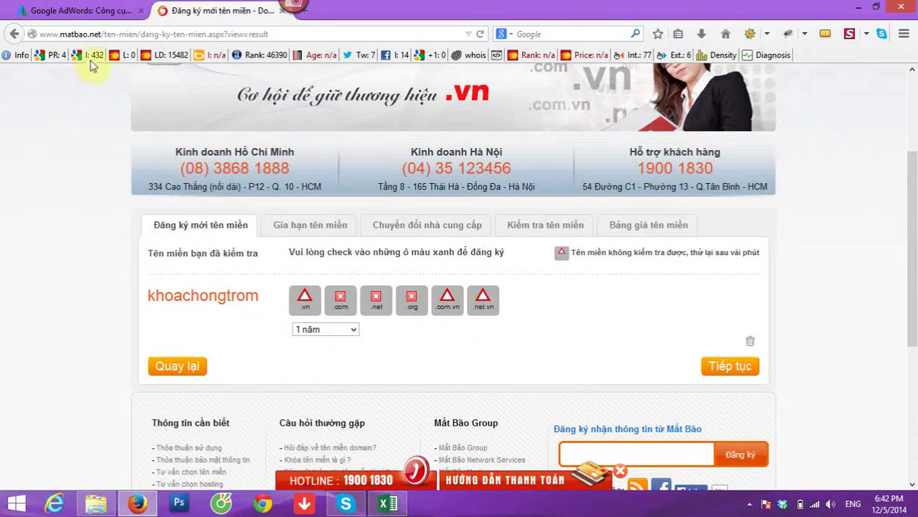
{"action": "left_click", "coordinate": [189, 371]}
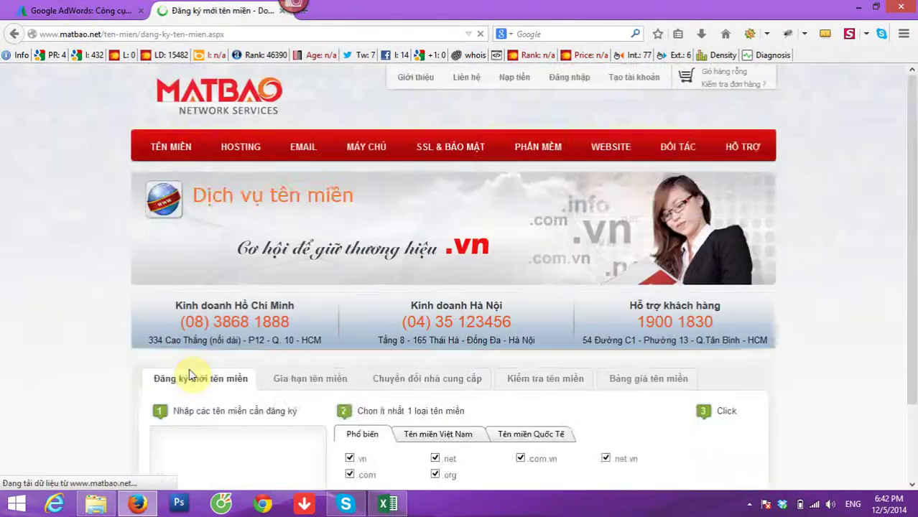
{"action": "left_click", "coordinate": [200, 447]}
{"action": "type", "text": "kh"}
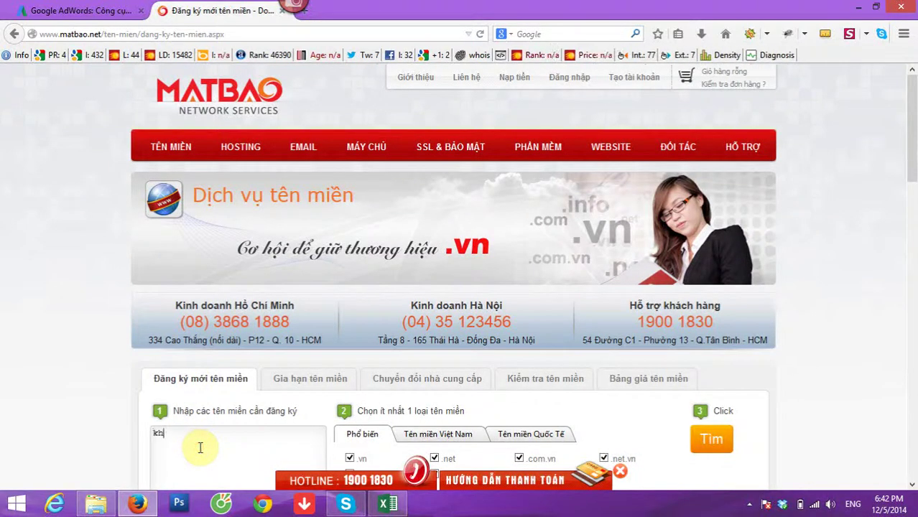
{"action": "type", "text": "oachongtromhcm"}
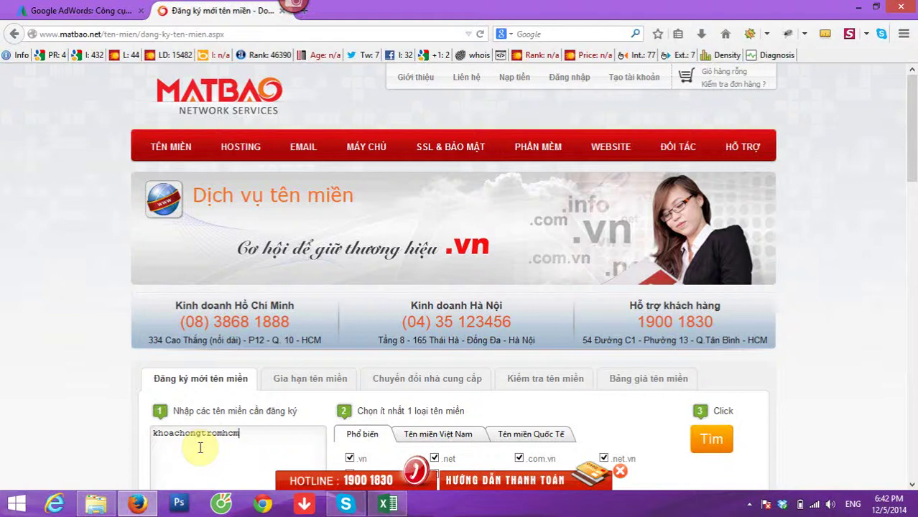
{"action": "scroll", "coordinate": [327, 344], "scroll_direction": "down", "scroll_amount": 4}
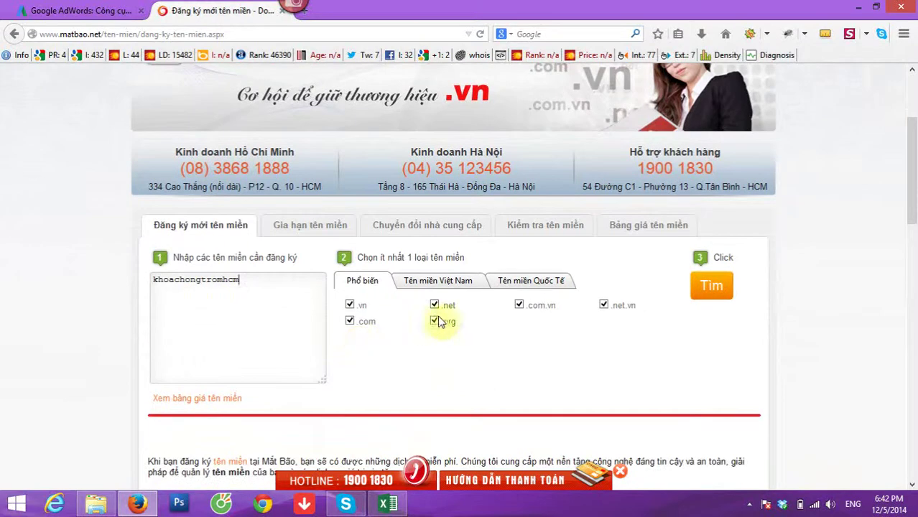
{"action": "left_click", "coordinate": [712, 288]}
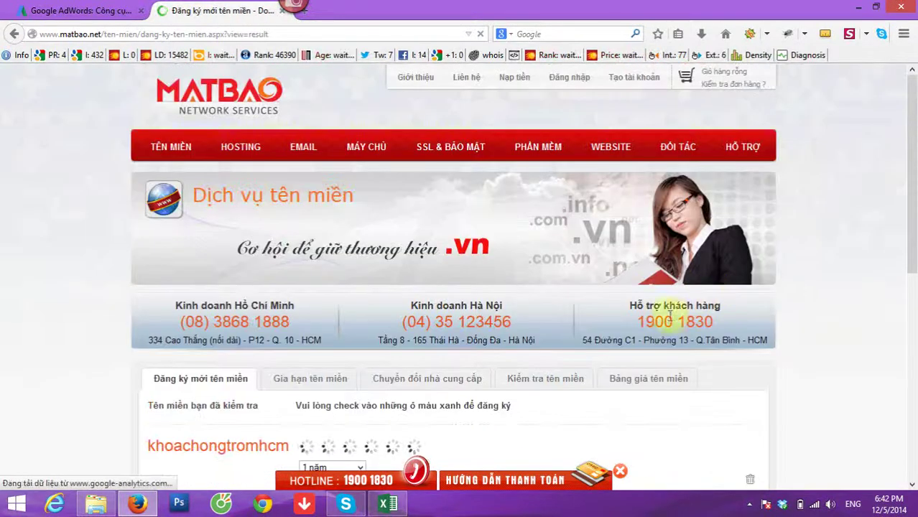
{"action": "scroll", "coordinate": [635, 344], "scroll_direction": "down", "scroll_amount": 2}
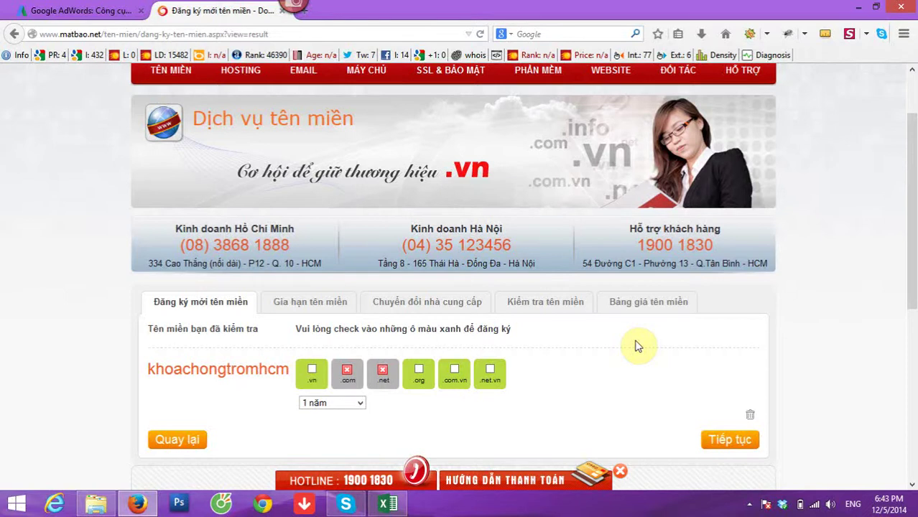
{"action": "scroll", "coordinate": [636, 346], "scroll_direction": "down", "scroll_amount": 4}
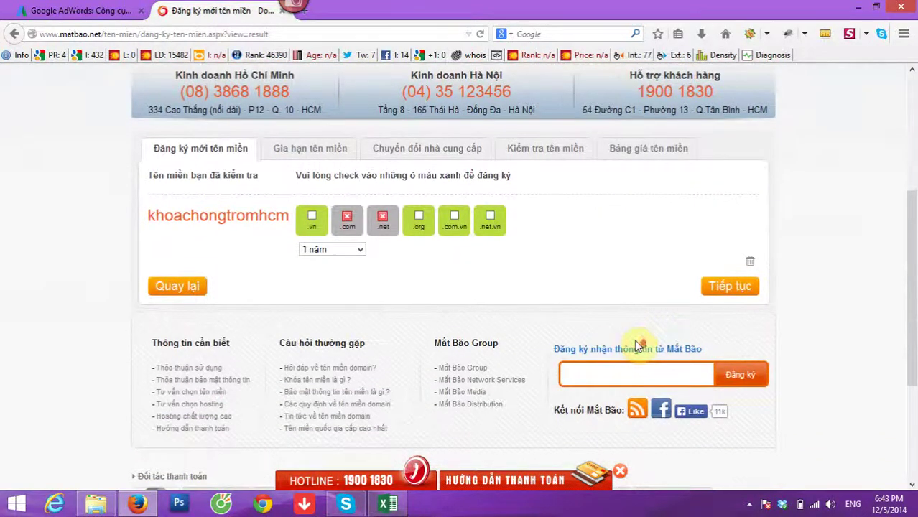
{"action": "scroll", "coordinate": [636, 347], "scroll_direction": "up", "scroll_amount": 2}
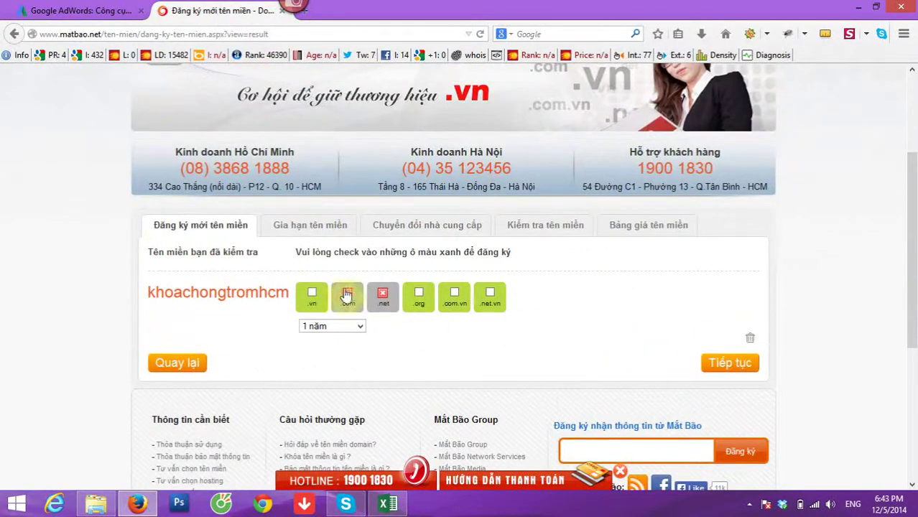
- Get Keyword Planner ideas for the product "bán bộ đàm" and highlight the related keyword "bộ đàm"
{"action": "left_click", "coordinate": [87, 13]}
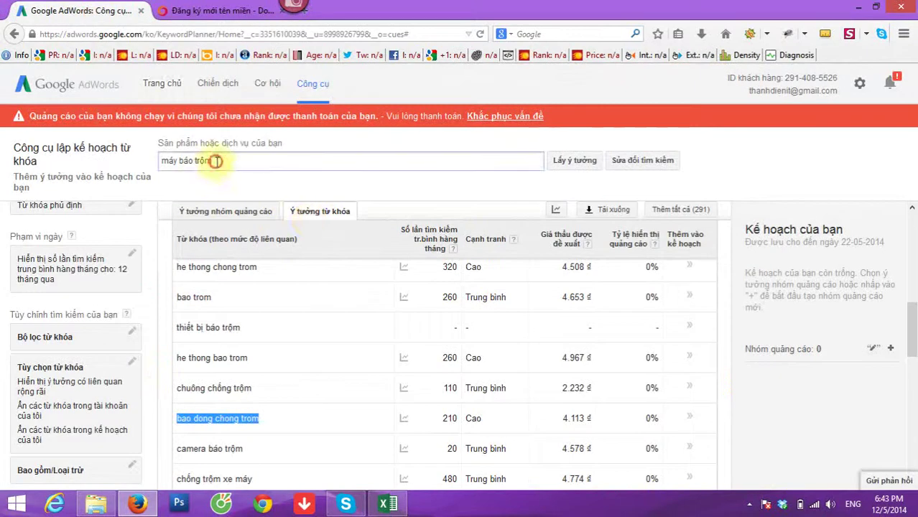
{"action": "left_click_drag", "start_coordinate": [217, 161], "coordinate": [119, 149]}
{"action": "type", "text": "ban"}
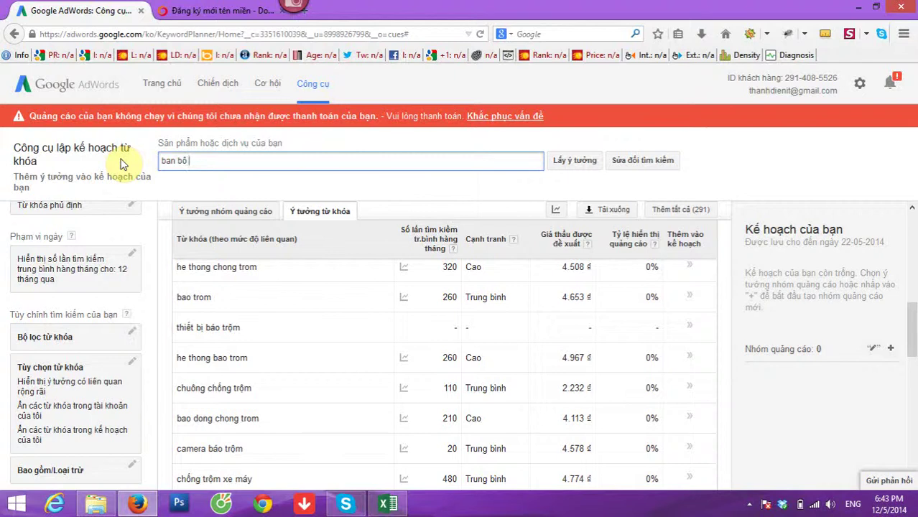
{"action": "type", "text": " bộ đàm"}
{"action": "left_click", "coordinate": [167, 161]}
{"action": "type", "text": "bán"}
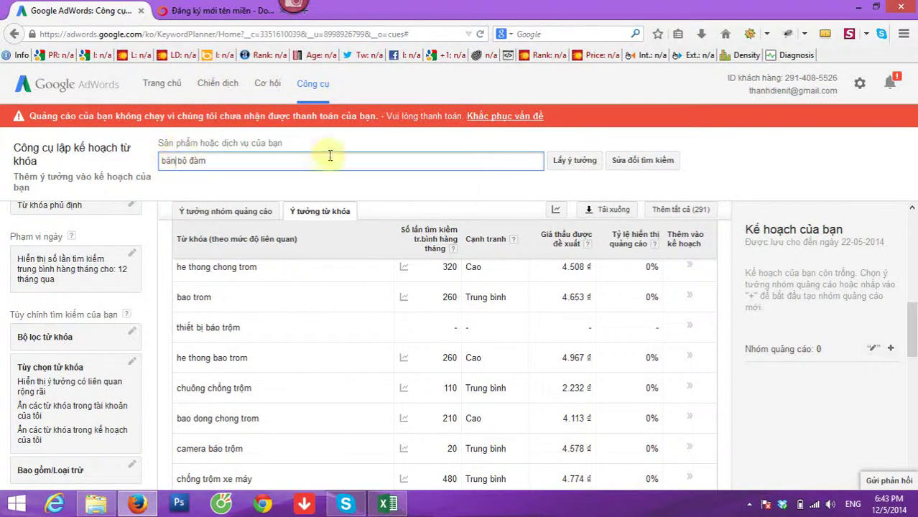
{"action": "left_click", "coordinate": [568, 165]}
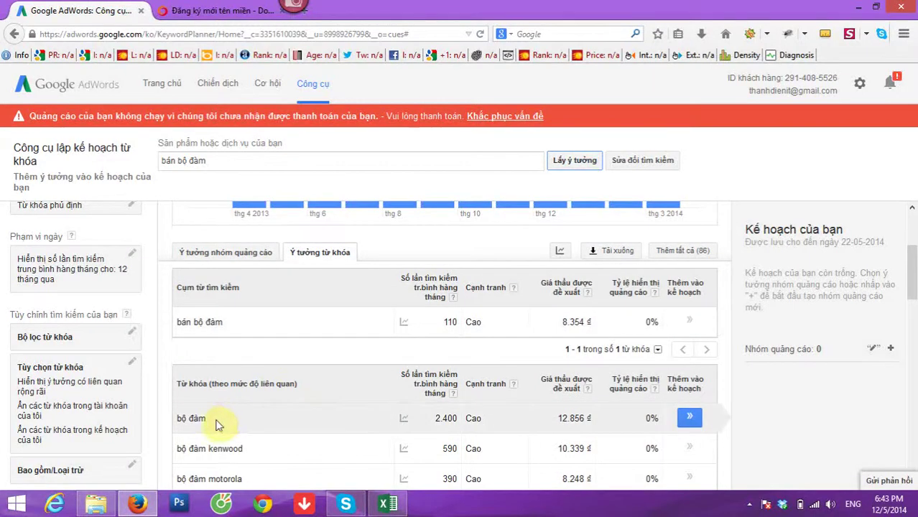
{"action": "left_click_drag", "start_coordinate": [214, 422], "coordinate": [177, 418]}
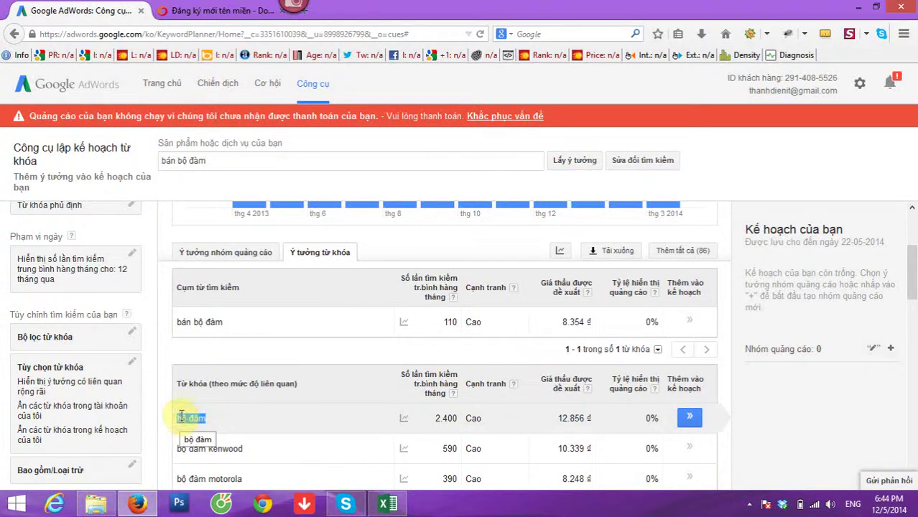
- Return to the Mắt Bão domain entry form and check the availability of bodam with the common extensions
{"action": "left_click", "coordinate": [202, 10]}
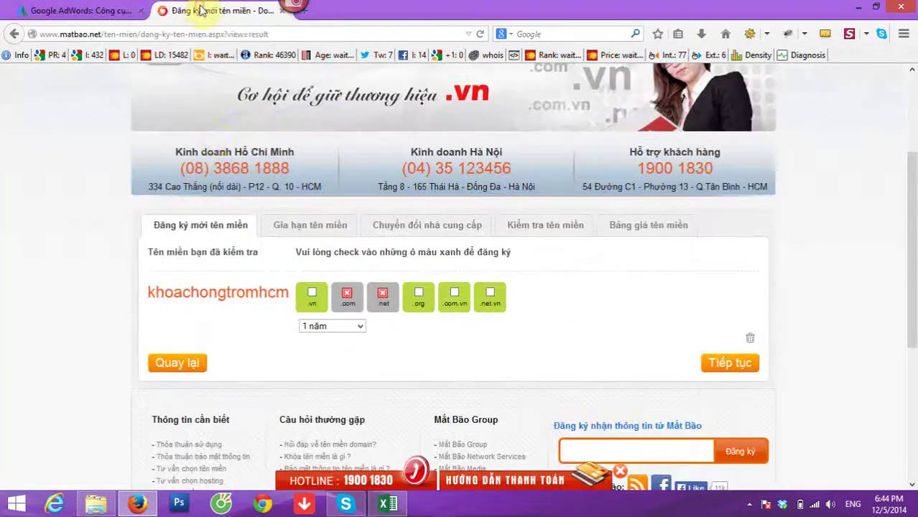
{"action": "left_click", "coordinate": [183, 365]}
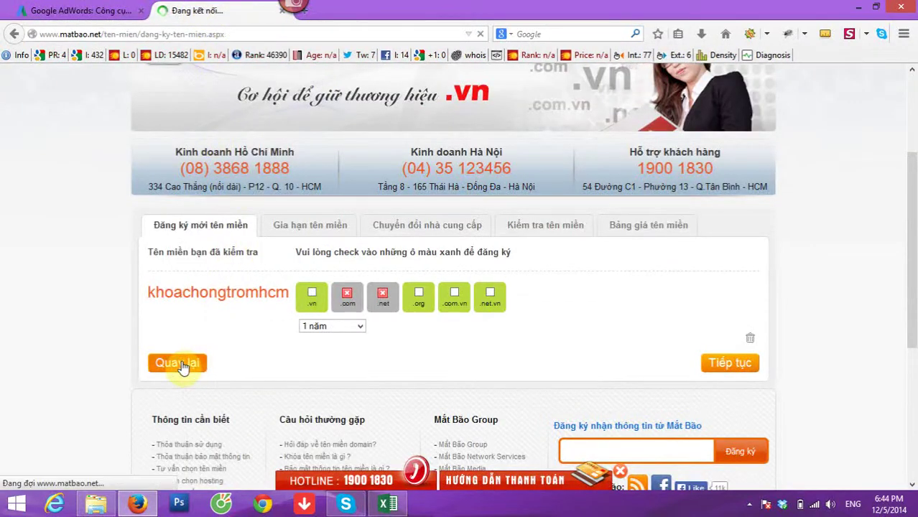
{"action": "scroll", "coordinate": [206, 406], "scroll_direction": "down", "scroll_amount": 3}
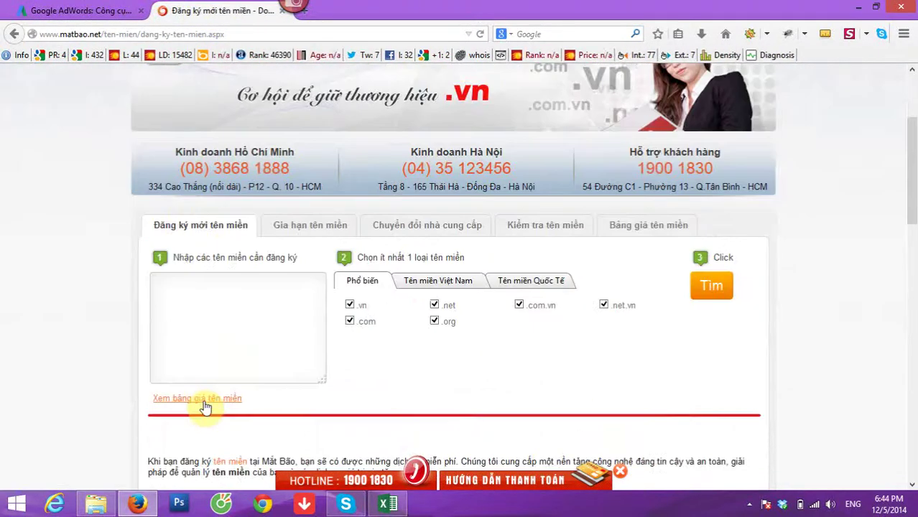
{"action": "left_click", "coordinate": [188, 312]}
{"action": "type", "text": "bo"}
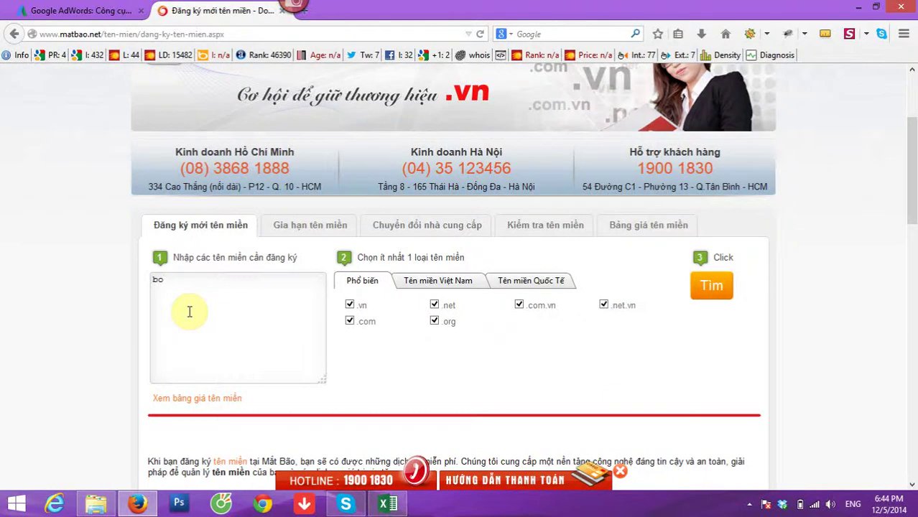
{"action": "type", "text": "dam"}
{"action": "left_click", "coordinate": [706, 297]}
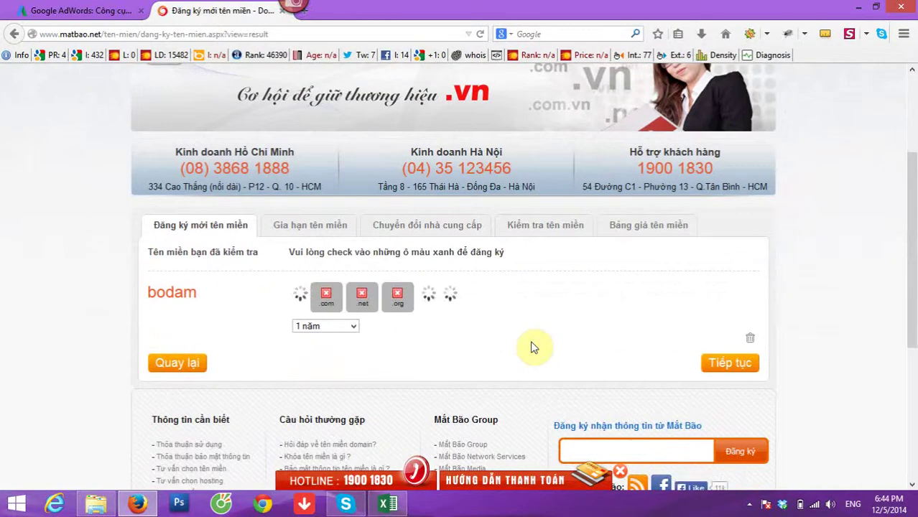
- Return to Keyword Planner and try to get keyword ideas for the product "thiet ke web"
{"action": "left_click", "coordinate": [77, 13]}
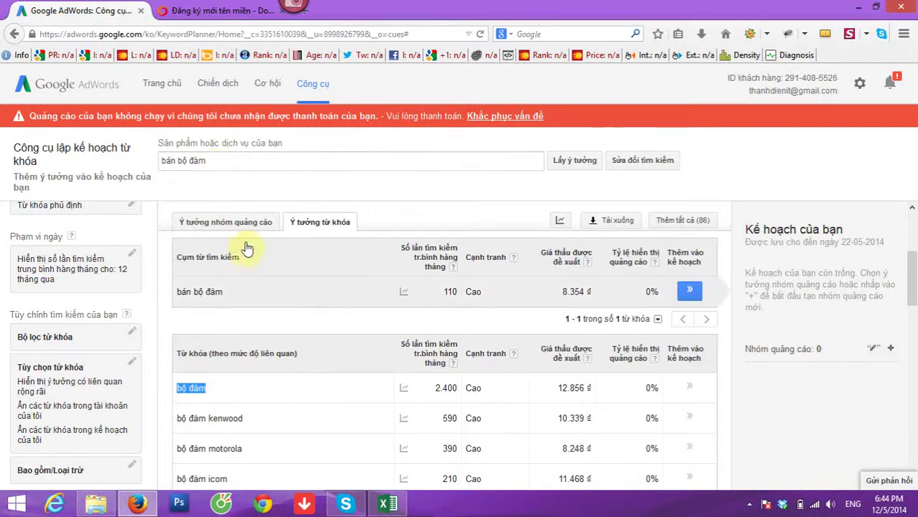
{"action": "left_click_drag", "start_coordinate": [213, 162], "coordinate": [141, 162]}
{"action": "type", "text": "thiet"}
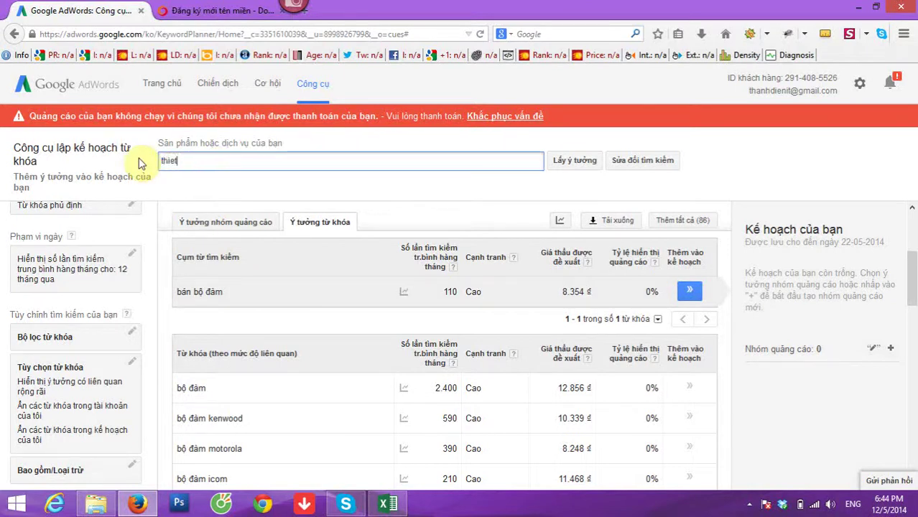
{"action": "type", "text": " ke web"}
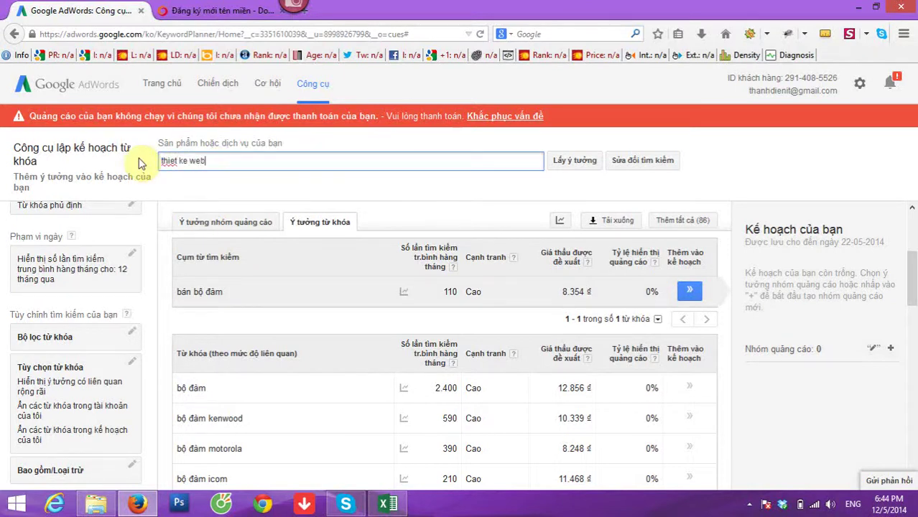
{"action": "left_click", "coordinate": [573, 161]}
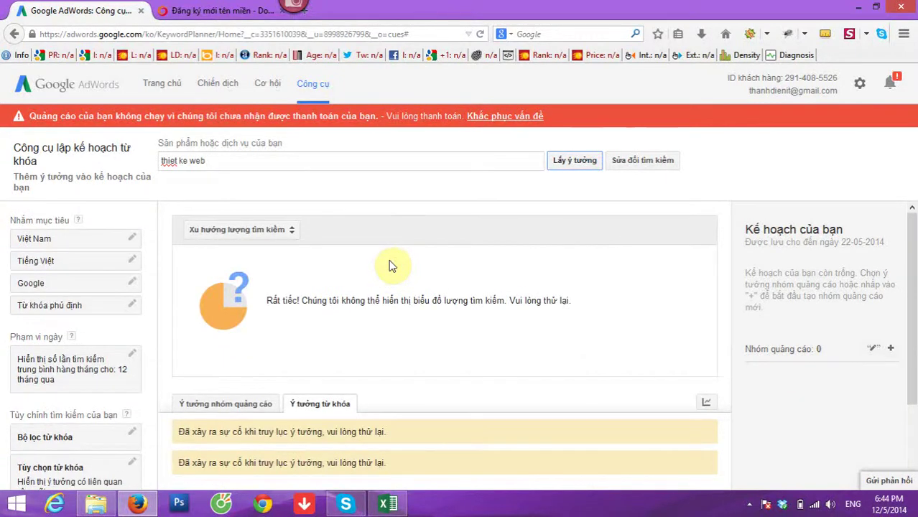
{"action": "left_click", "coordinate": [262, 161]}
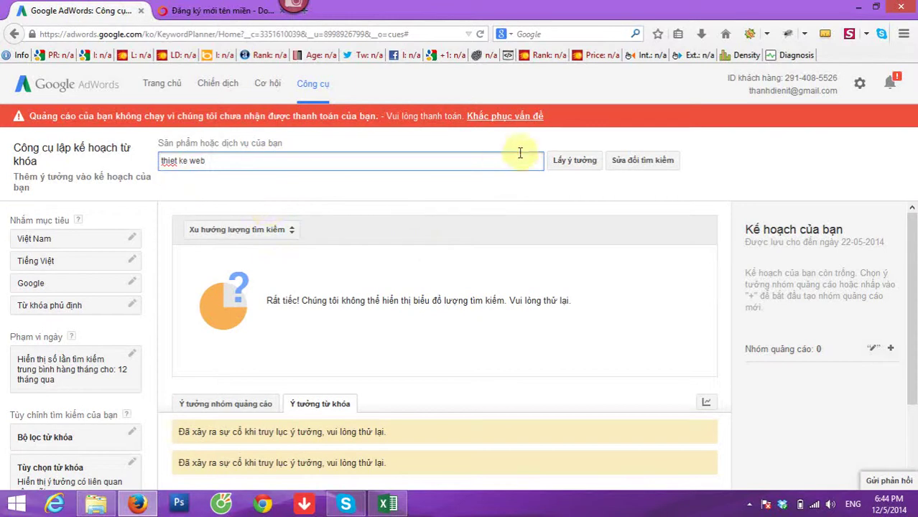
{"action": "left_click", "coordinate": [180, 33]}
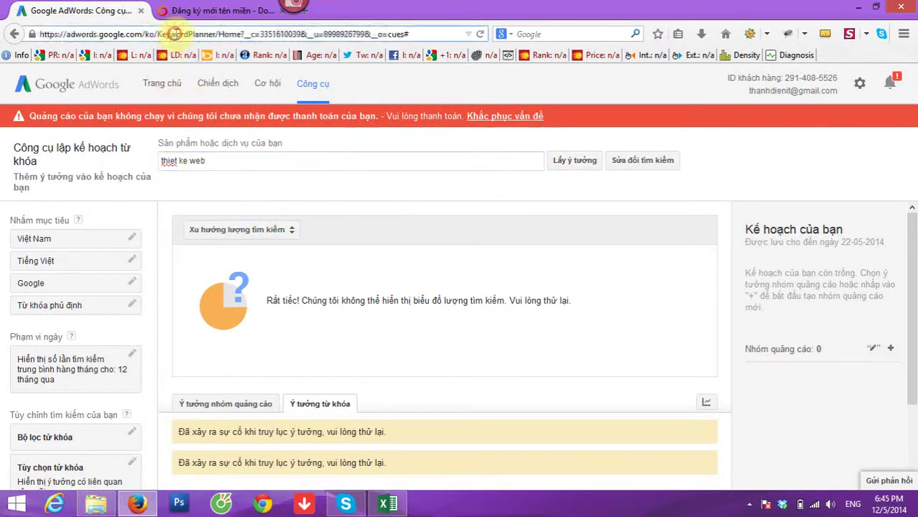
- Go back to the AdWords campaign overview and try twice to reopen the Keyword Planner from there
{"action": "left_click", "coordinate": [13, 35]}
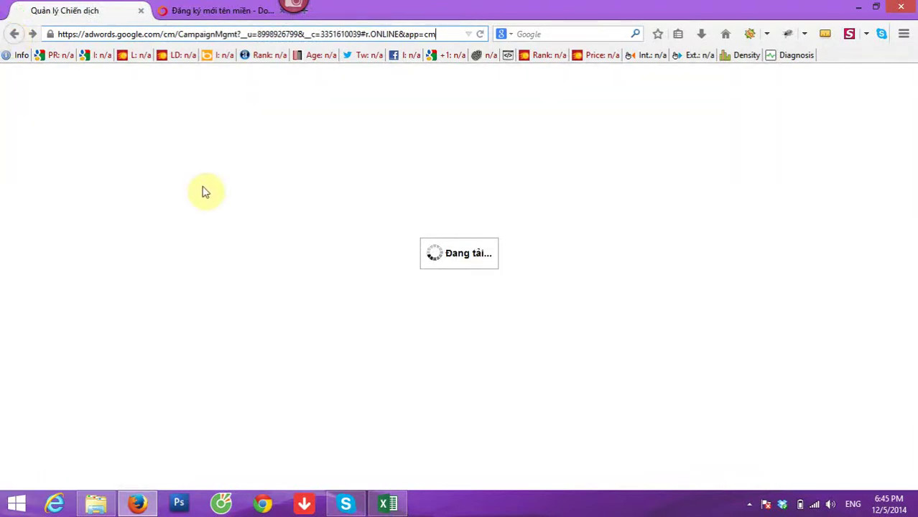
{"action": "left_click", "coordinate": [14, 34]}
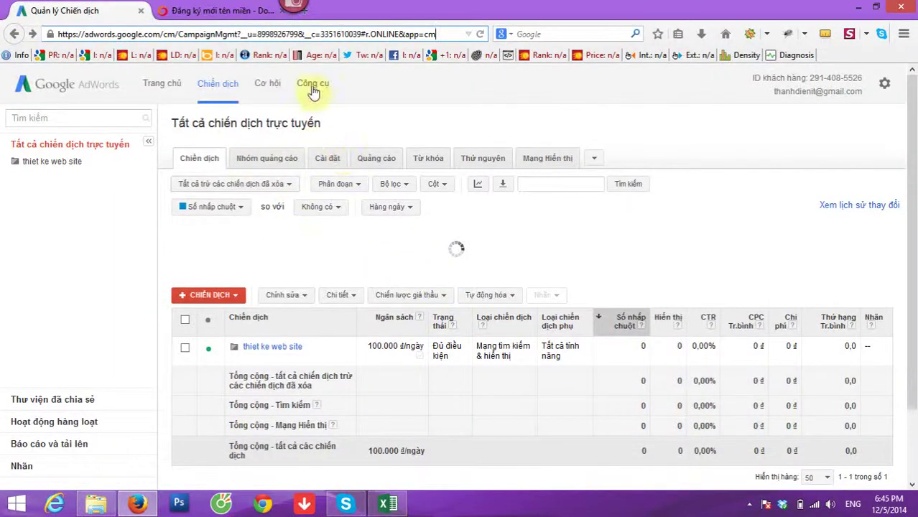
{"action": "left_click", "coordinate": [314, 89]}
{"action": "left_click", "coordinate": [330, 192]}
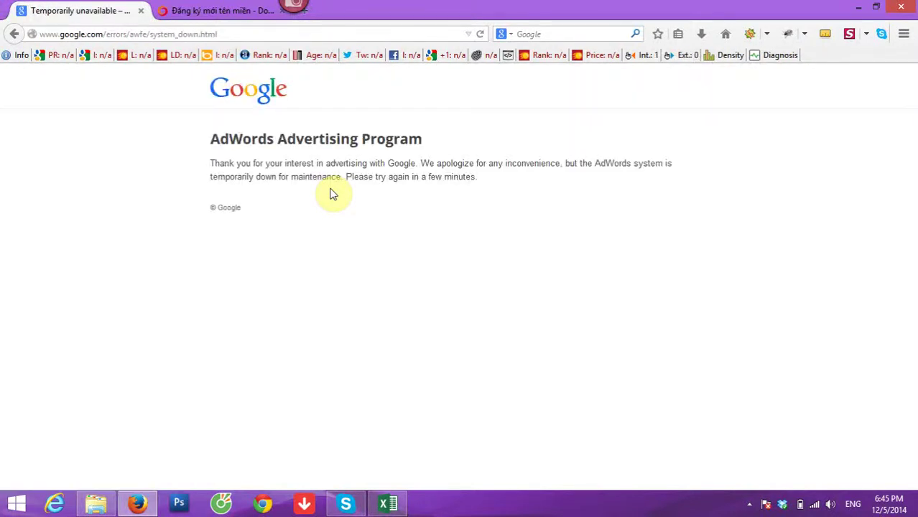
{"action": "left_click", "coordinate": [13, 33]}
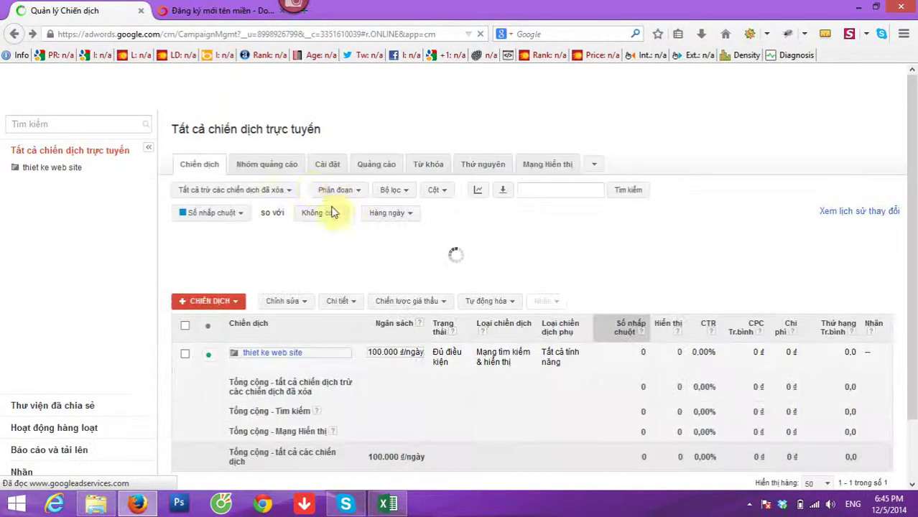
{"action": "left_click", "coordinate": [309, 85]}
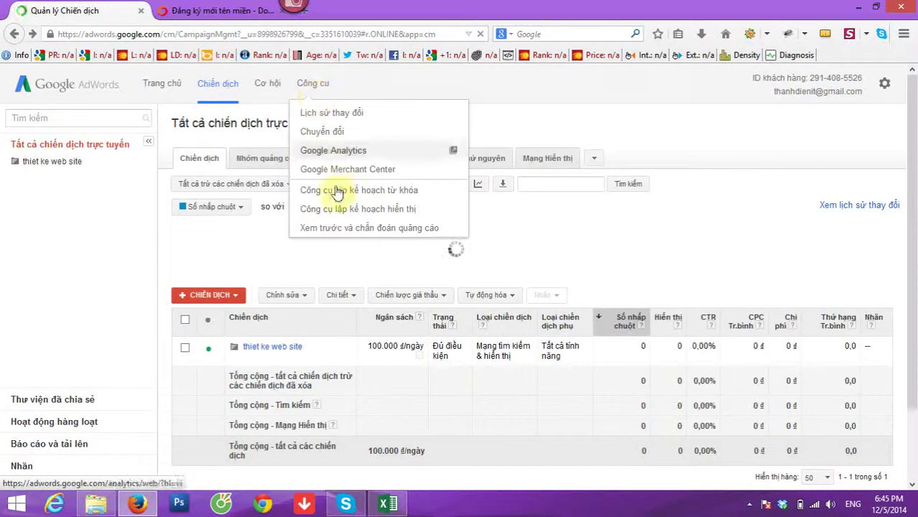
{"action": "left_click", "coordinate": [338, 191]}
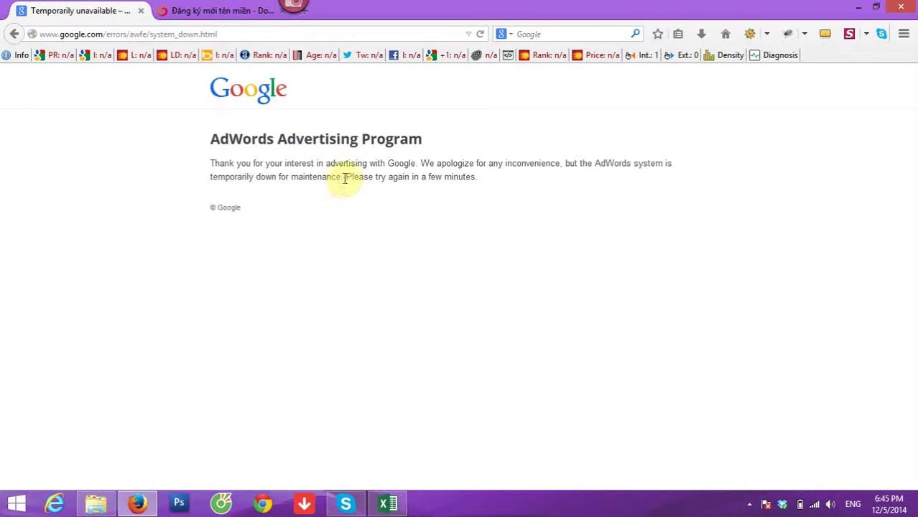
{"action": "key", "text": "F5"}
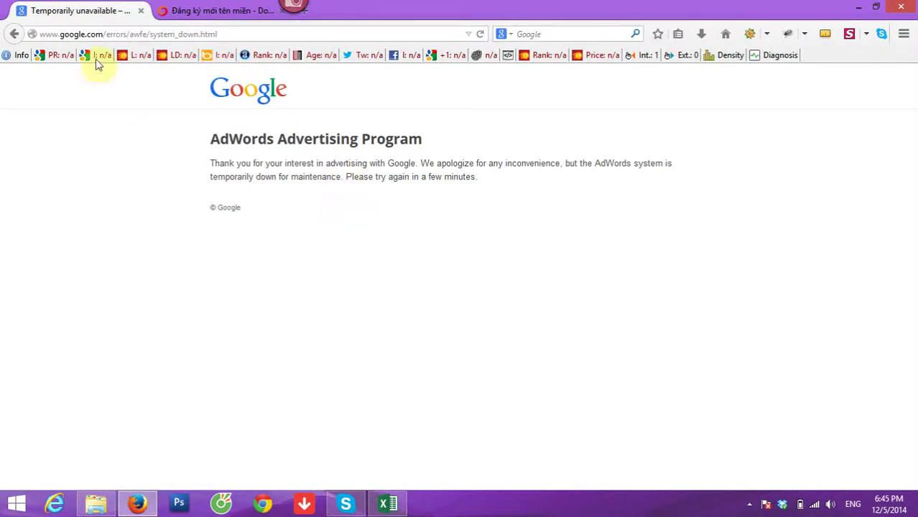
- Load the Google home page, search for "add word" and open the Google AdWords ad result
{"action": "left_click_drag", "start_coordinate": [102, 34], "coordinate": [393, 49]}
{"action": "key", "text": "BackSpace"}
{"action": "key", "text": "Return"}
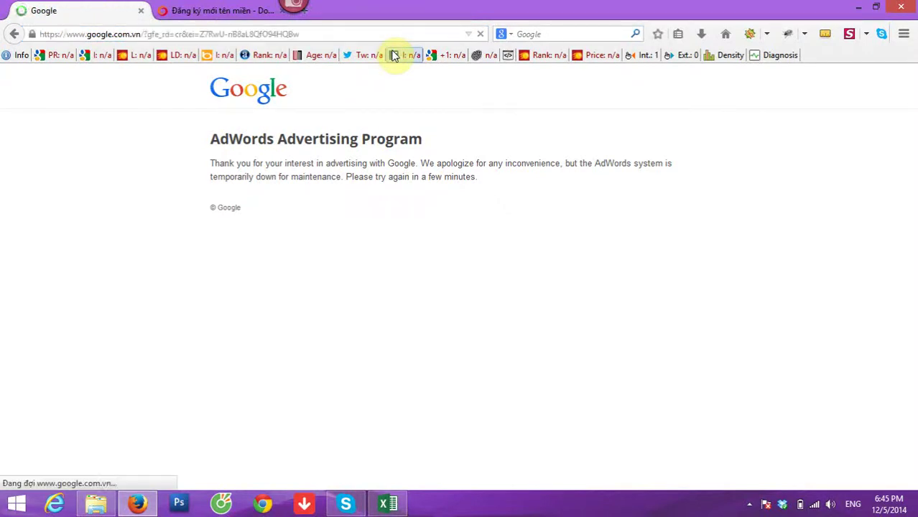
{"action": "type", "text": "add"}
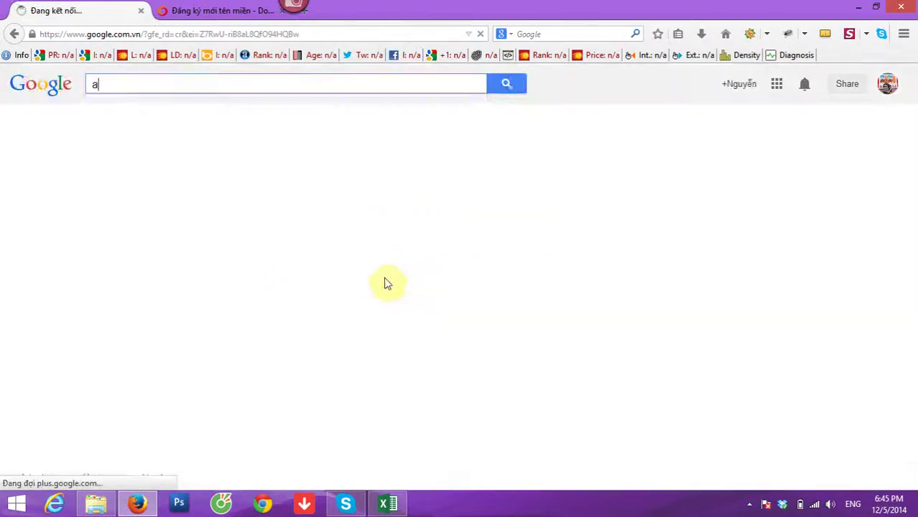
{"action": "key", "text": "Down"}
{"action": "key", "text": "Down"}
{"action": "key", "text": "Down"}
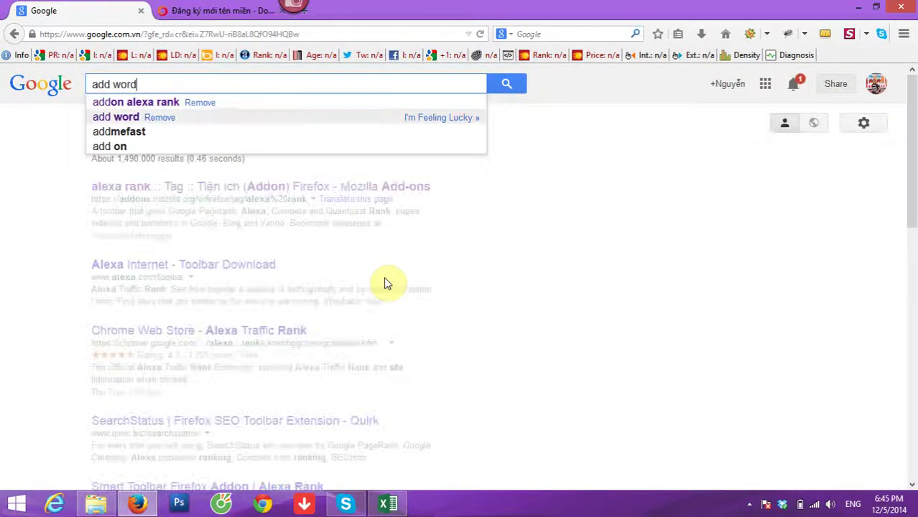
{"action": "key", "text": "Up"}
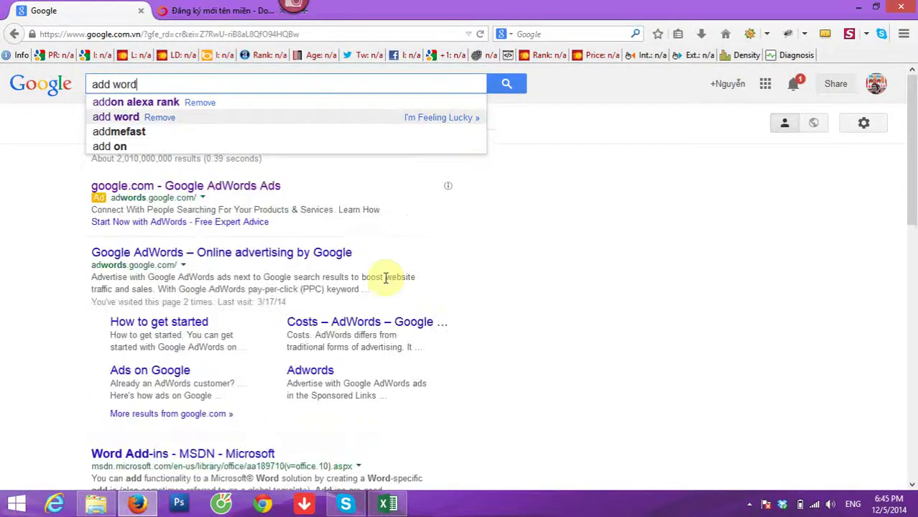
{"action": "key", "text": "Return"}
{"action": "left_click", "coordinate": [185, 190]}
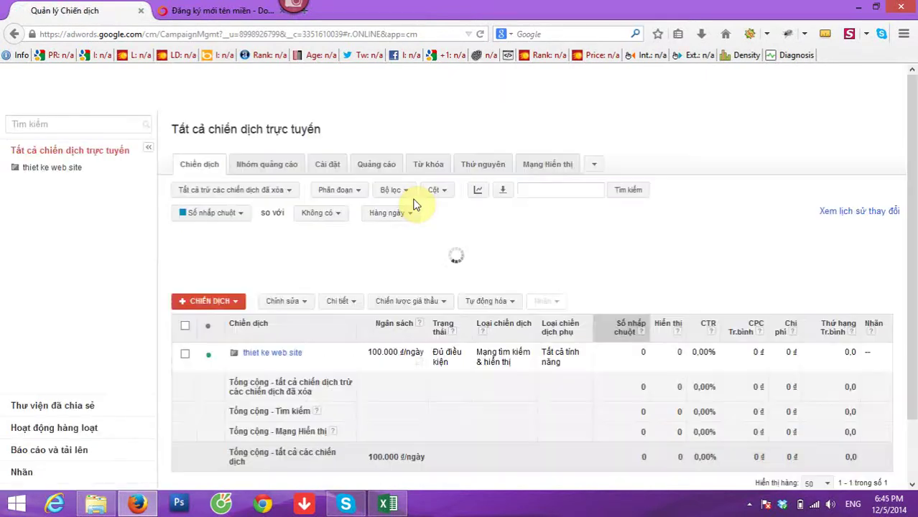
- Open the Keyword Planner and expand the search for new keyword and ad group ideas
{"action": "left_click", "coordinate": [312, 83]}
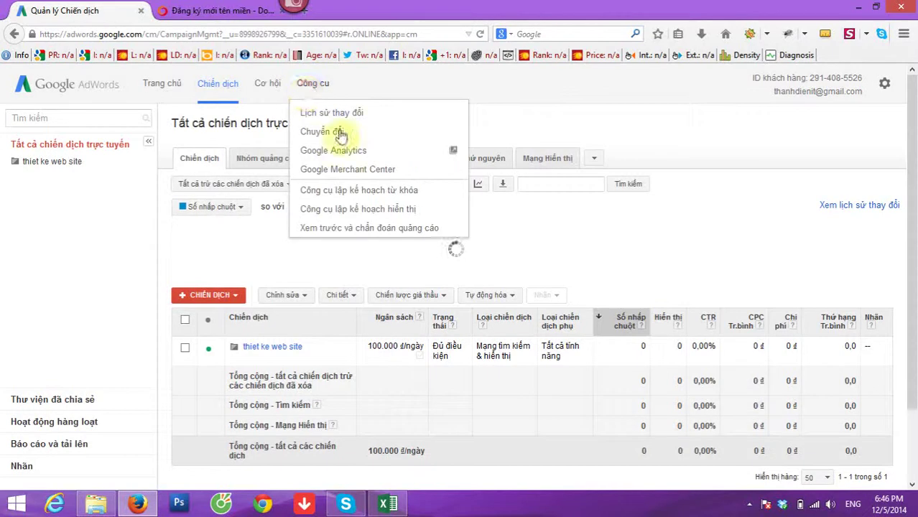
{"action": "left_click", "coordinate": [360, 192]}
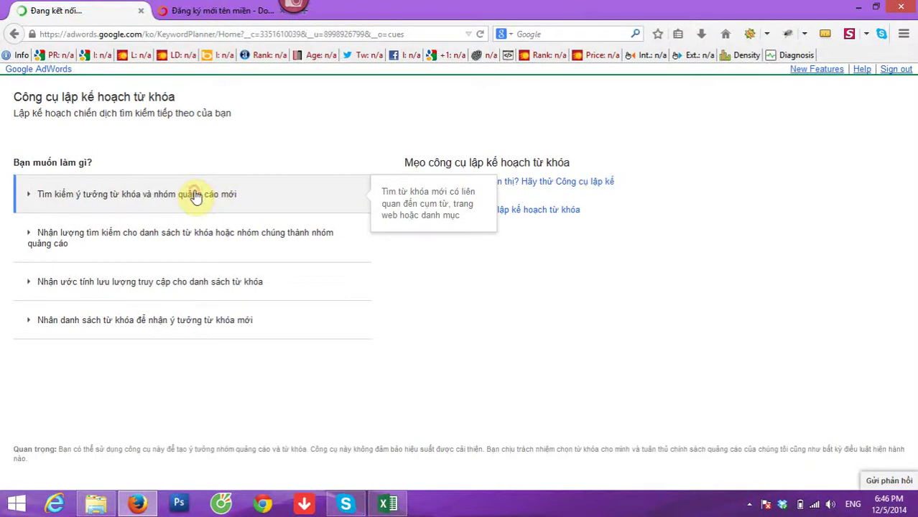
{"action": "left_click", "coordinate": [195, 195]}
{"action": "left_click", "coordinate": [125, 276]}
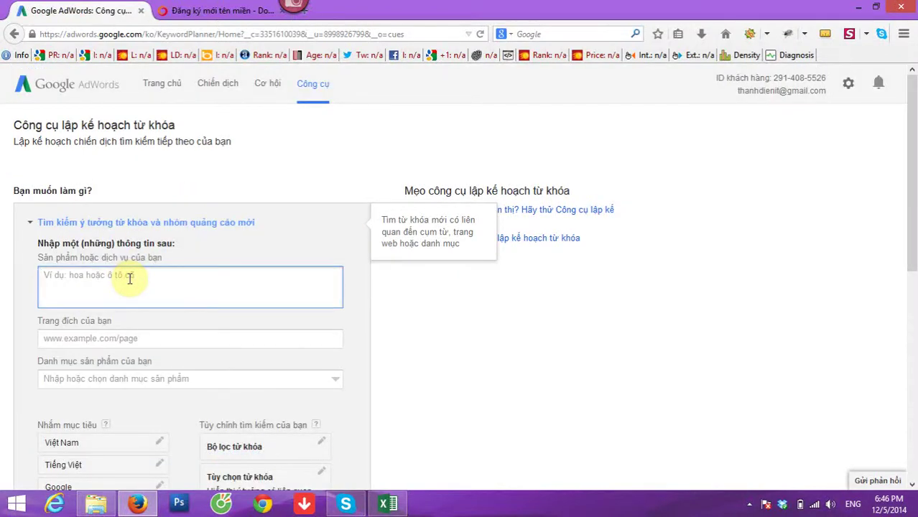
- Enter "thiet ke web" as the product or service and get its ideas
{"action": "type", "text": "m"}
{"action": "key", "text": "BackSpace"}
{"action": "key", "text": "BackSpace"}
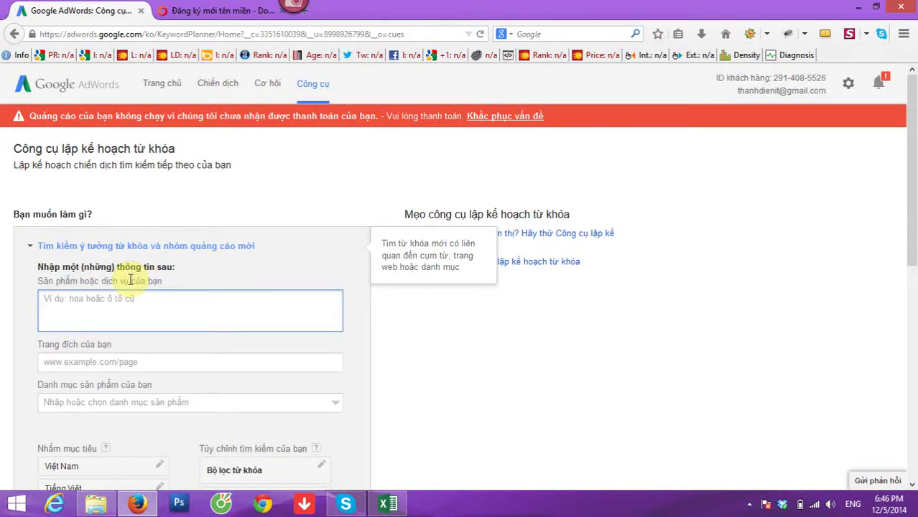
{"action": "left_click", "coordinate": [117, 310]}
{"action": "type", "text": "thiet "}
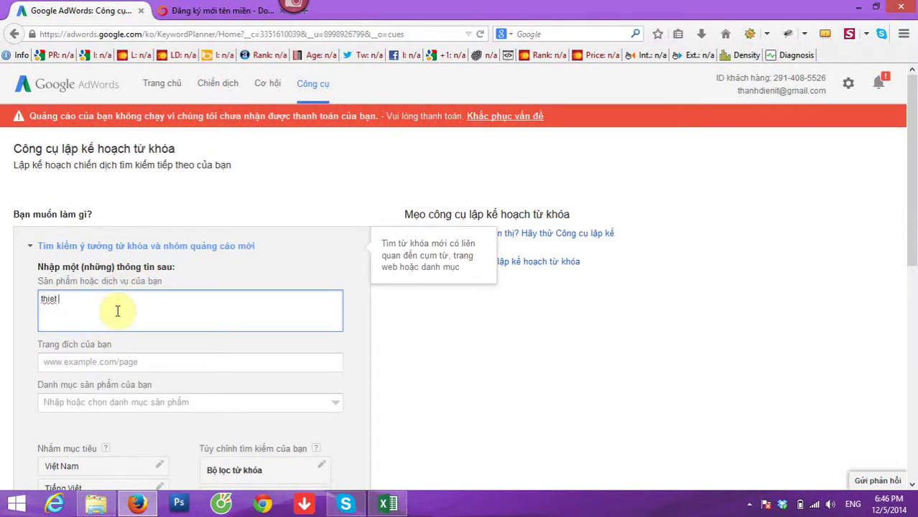
{"action": "type", "text": "ke web"}
{"action": "scroll", "coordinate": [117, 323], "scroll_direction": "down", "scroll_amount": 4}
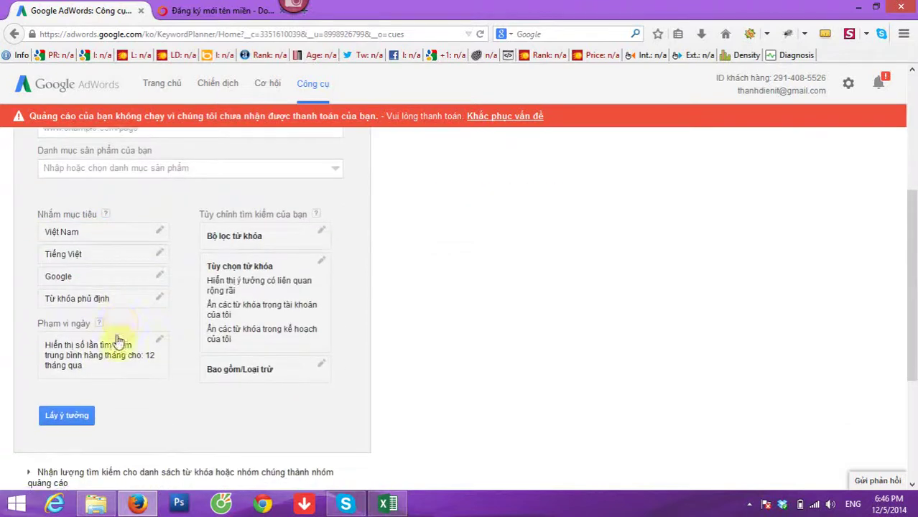
{"action": "left_click", "coordinate": [81, 345]}
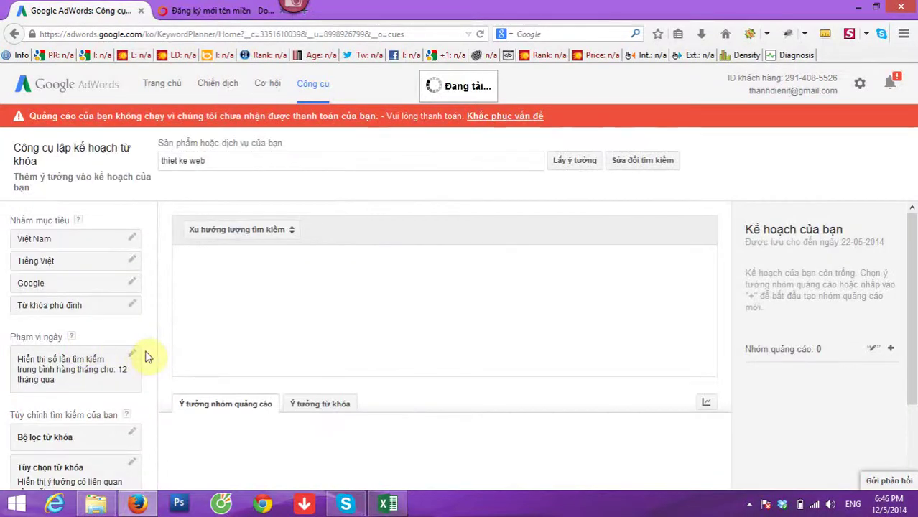
- Open the first ad group idea, the one with keywords like Thiết Kế Web Doanh Nghiệp
{"action": "scroll", "coordinate": [237, 351], "scroll_direction": "down", "scroll_amount": 1}
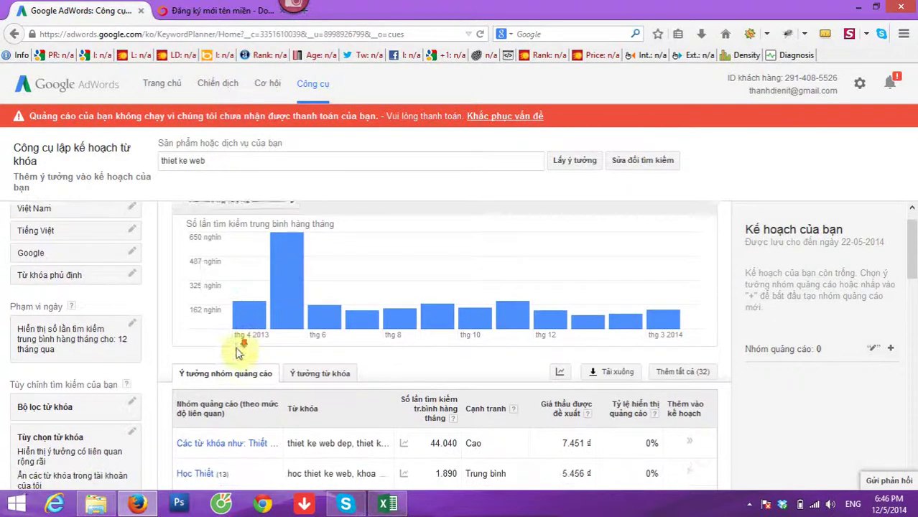
{"action": "scroll", "coordinate": [241, 352], "scroll_direction": "down", "scroll_amount": 1}
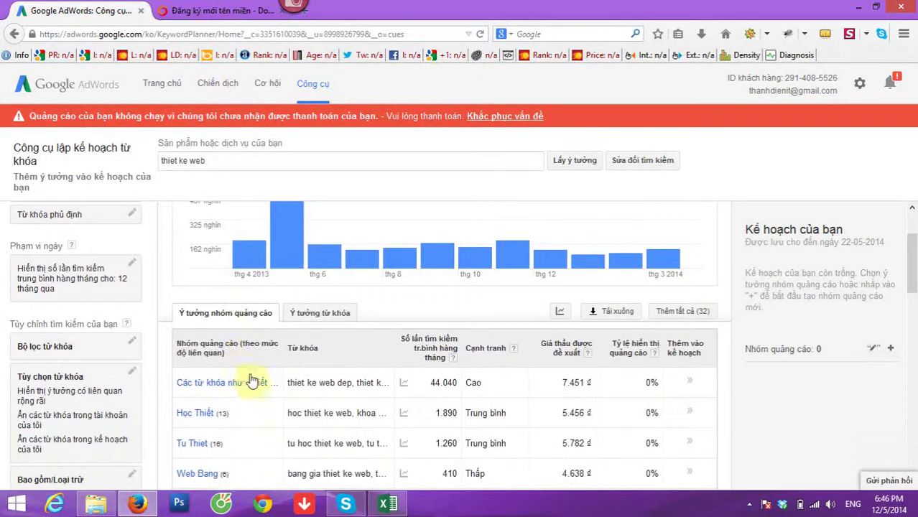
{"action": "scroll", "coordinate": [246, 348], "scroll_direction": "down", "scroll_amount": 2}
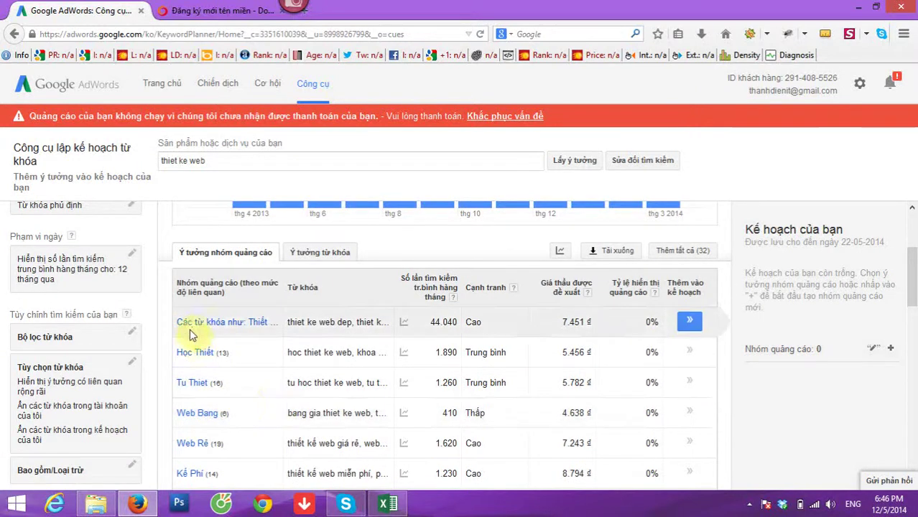
{"action": "left_click", "coordinate": [208, 325]}
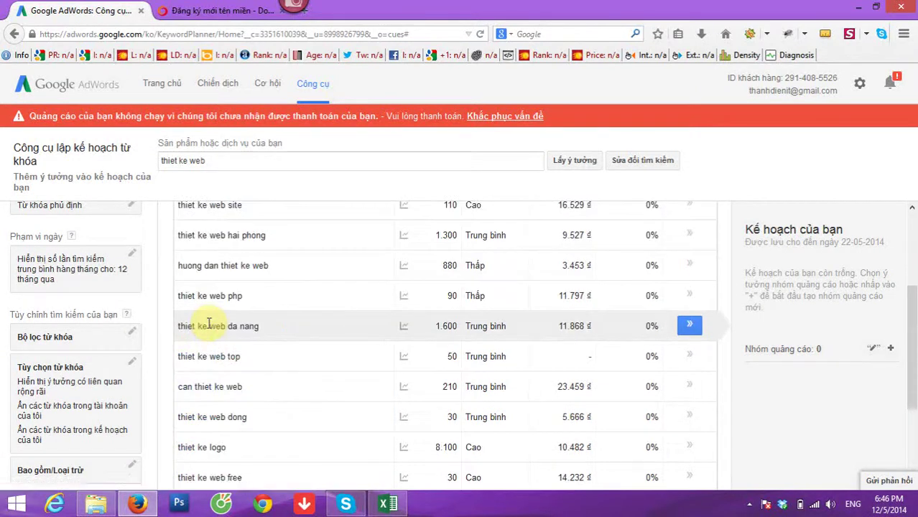
- Review the keywords in the Thiết Kế Web Doanh Nghiệp ad group with their monthly searches and competition
{"action": "scroll", "coordinate": [257, 307], "scroll_direction": "up", "scroll_amount": 3}
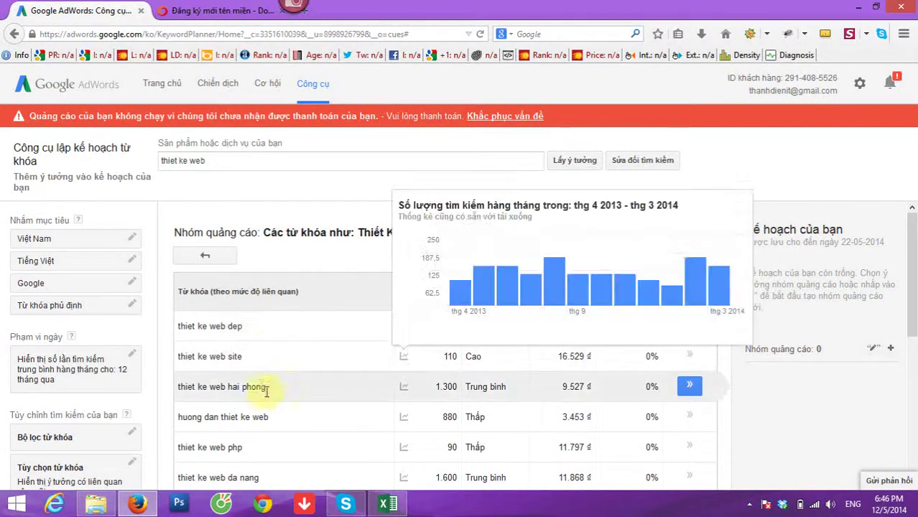
{"action": "scroll", "coordinate": [335, 396], "scroll_direction": "down", "scroll_amount": 2}
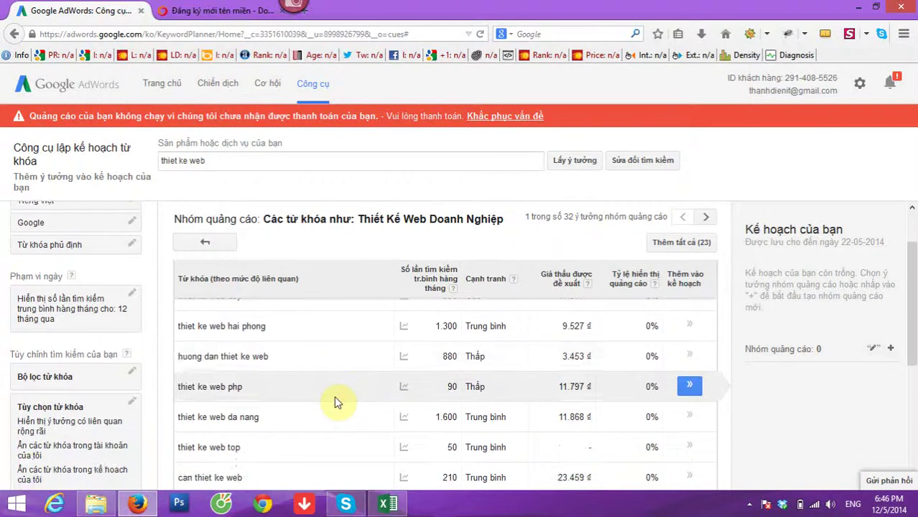
{"action": "scroll", "coordinate": [363, 399], "scroll_direction": "down", "scroll_amount": 2}
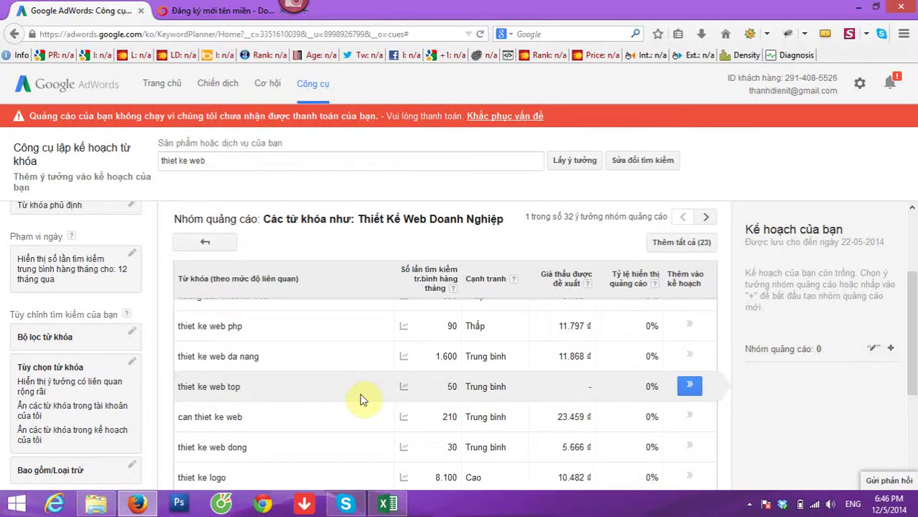
{"action": "mouse_move", "coordinate": [434, 420]}
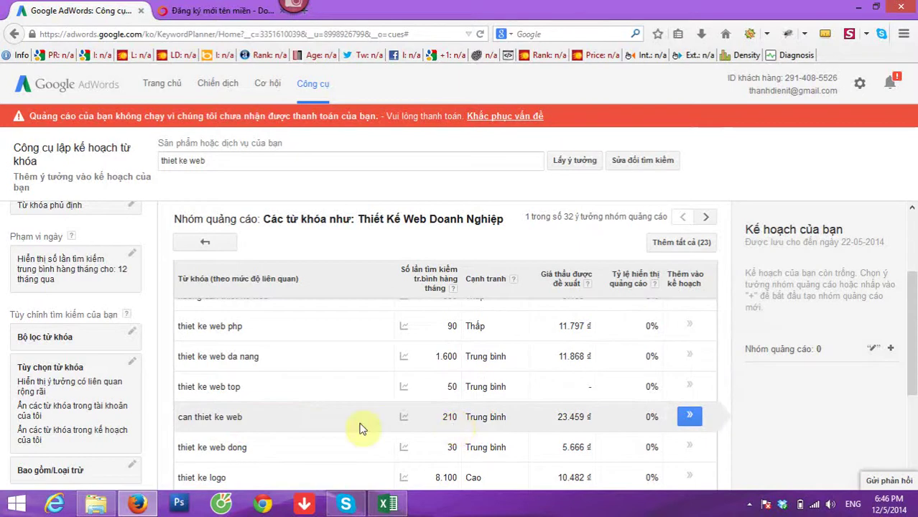
{"action": "scroll", "coordinate": [335, 417], "scroll_direction": "down", "scroll_amount": 1}
{"action": "scroll", "coordinate": [333, 419], "scroll_direction": "down", "scroll_amount": 2}
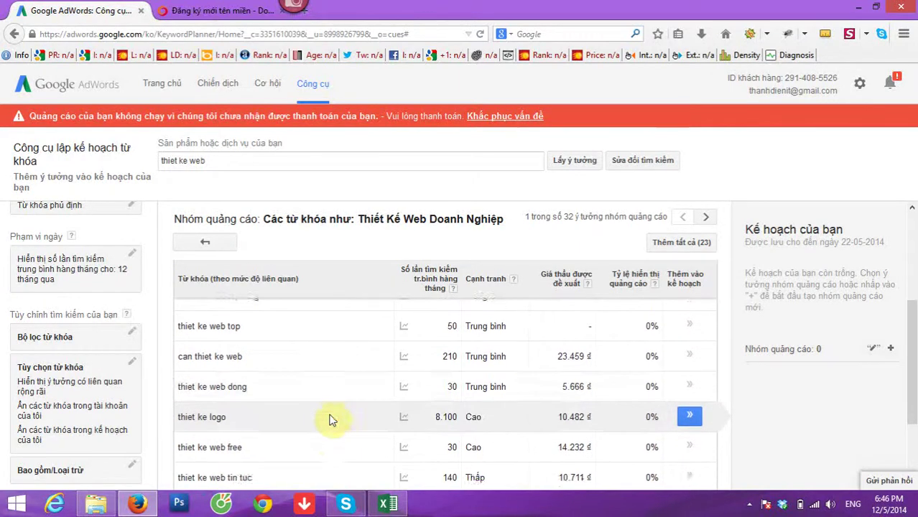
{"action": "scroll", "coordinate": [333, 419], "scroll_direction": "up", "scroll_amount": 4}
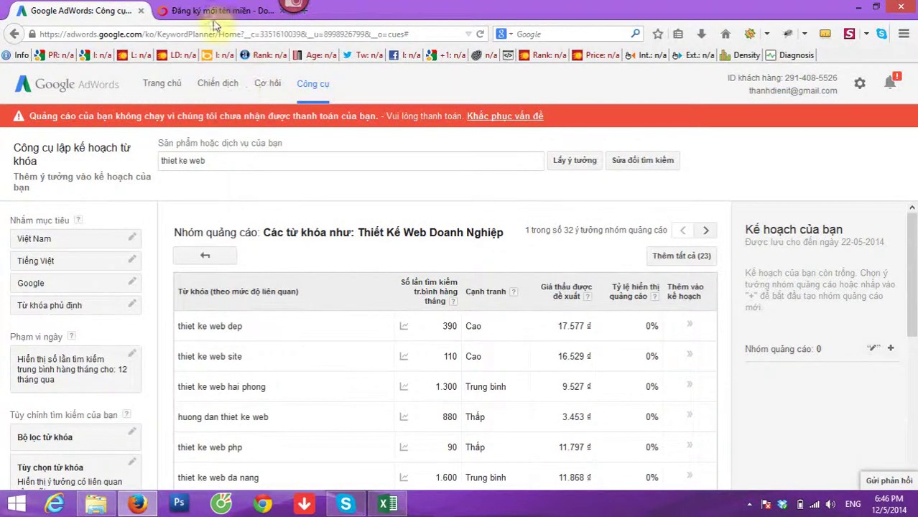
- Open google.com in a new browser tab and search for "thiet ke web"
{"action": "left_click", "coordinate": [296, 11]}
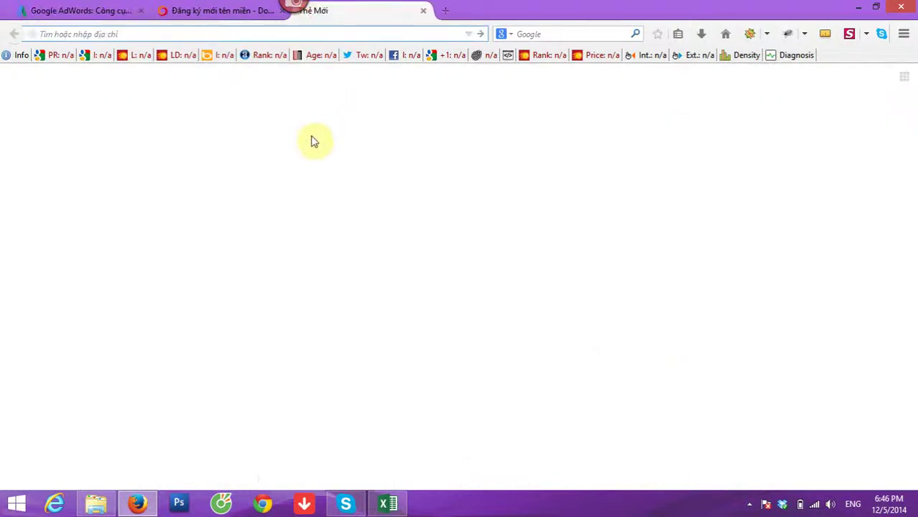
{"action": "type", "text": "google.com/"}
{"action": "key", "text": "Return"}
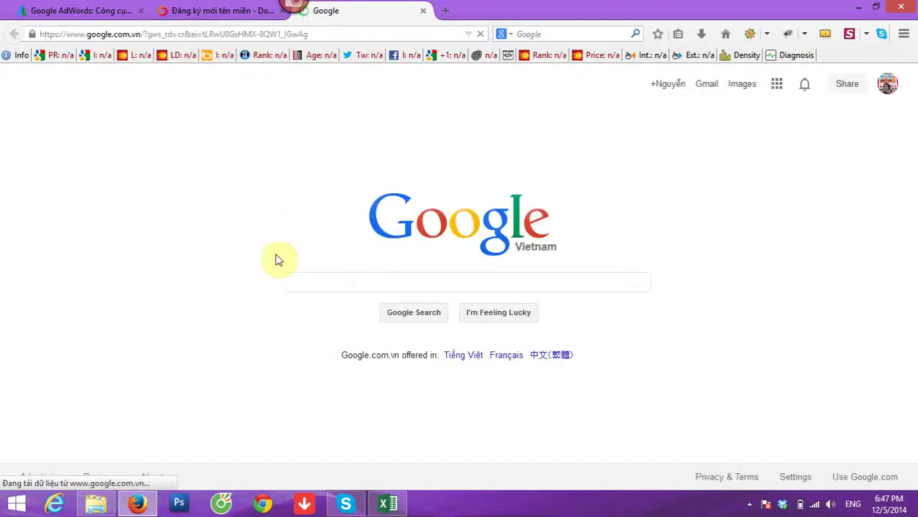
{"action": "left_click", "coordinate": [291, 282]}
{"action": "type", "text": "can"}
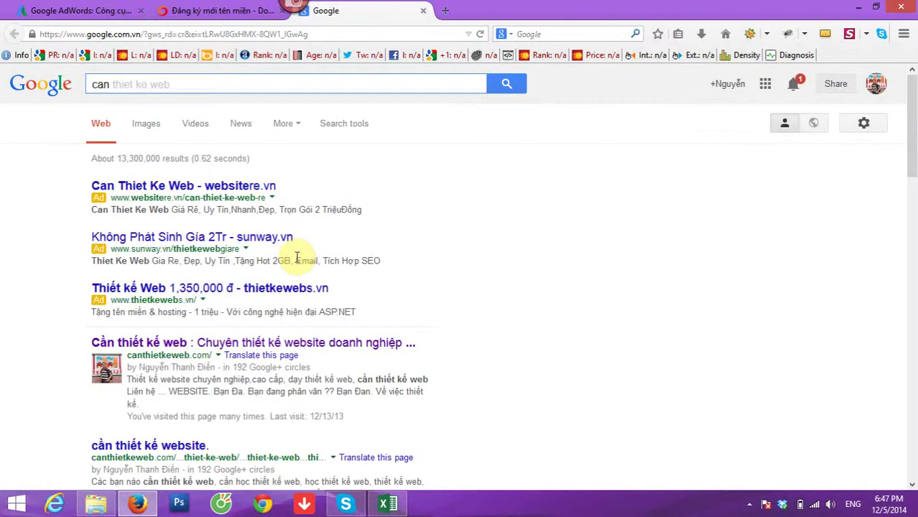
{"action": "key", "text": "BackSpace"}
{"action": "key", "text": "BackSpace"}
{"action": "key", "text": "BackSpace"}
{"action": "key", "text": "BackSpace"}
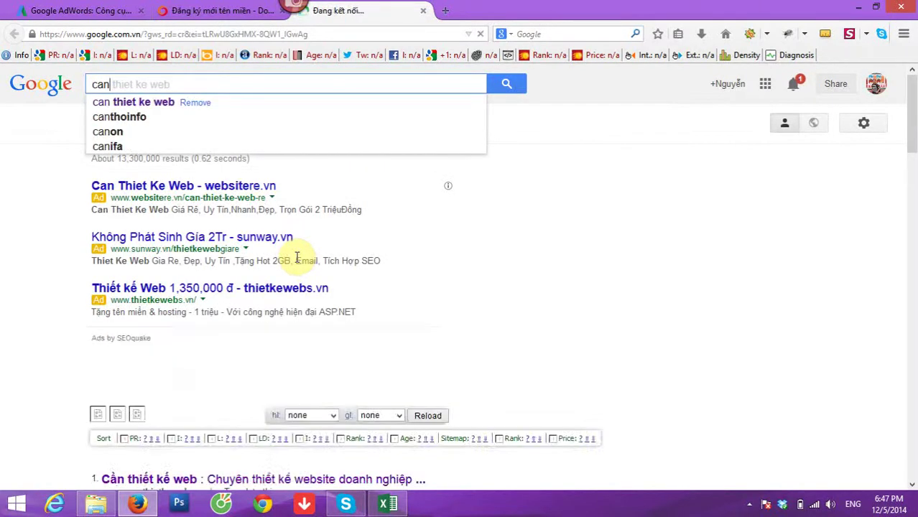
{"action": "type", "text": "thiet ke web"}
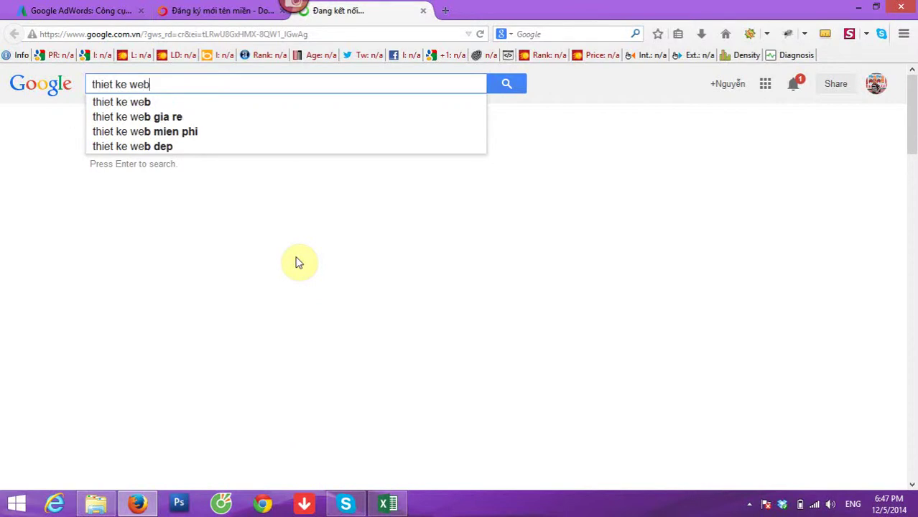
{"action": "key", "text": "Return"}
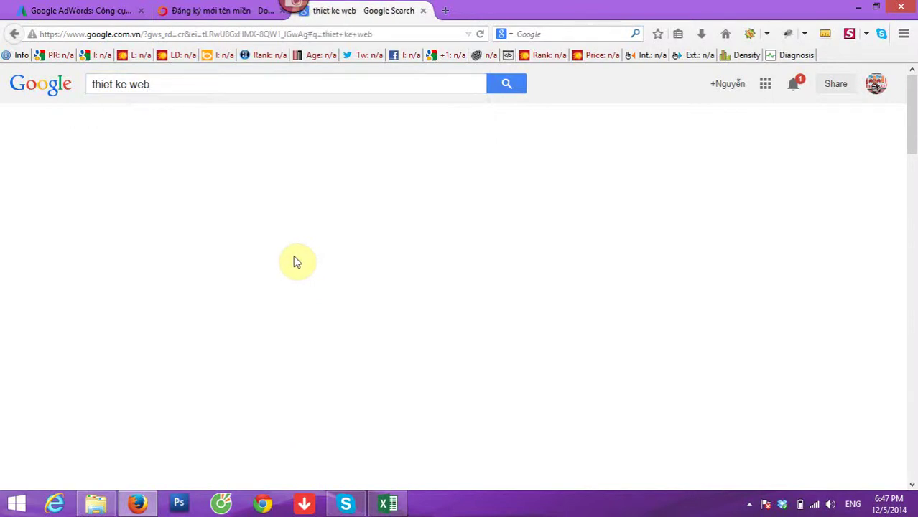
- Examine the domain names in the organic results for "thiet ke web", highlighting "thietkeweb" in the second result's address
{"action": "scroll", "coordinate": [295, 262], "scroll_direction": "down", "scroll_amount": 3}
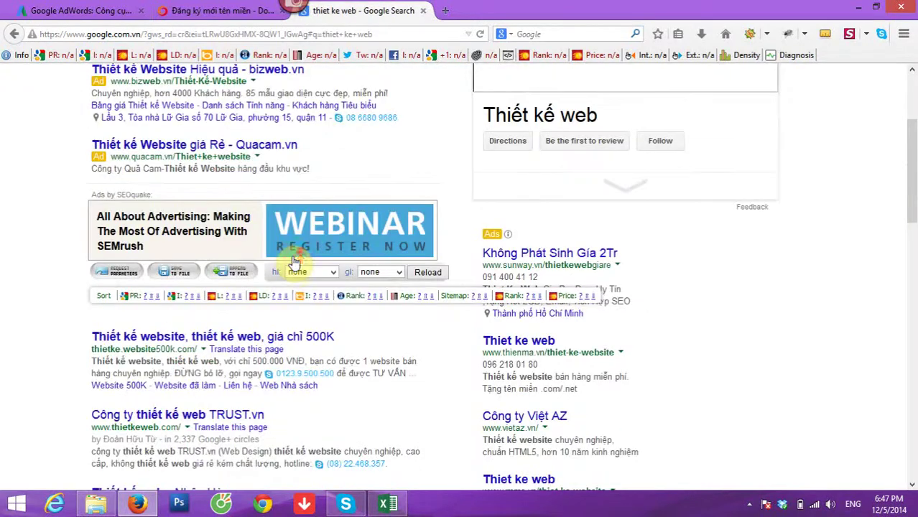
{"action": "scroll", "coordinate": [295, 261], "scroll_direction": "down", "scroll_amount": 1}
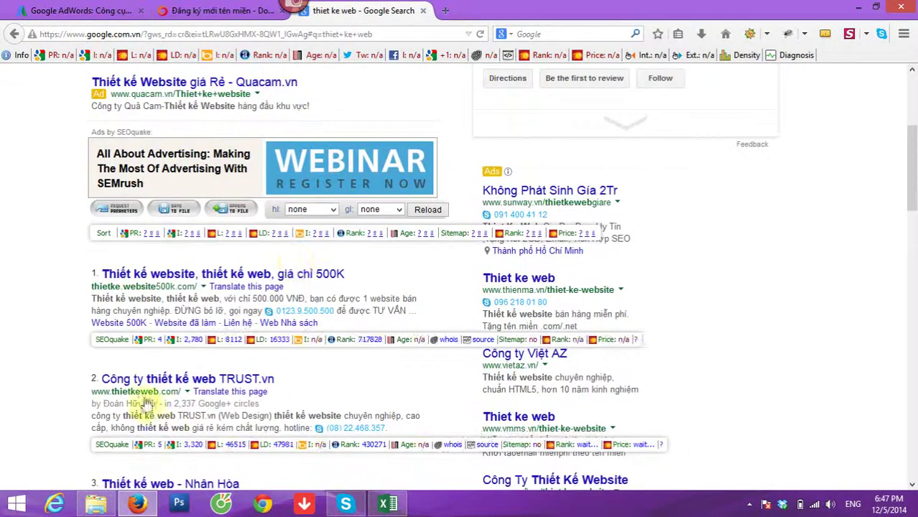
{"action": "left_click_drag", "start_coordinate": [160, 392], "coordinate": [112, 392]}
{"action": "scroll", "coordinate": [115, 395], "scroll_direction": "down", "scroll_amount": 3}
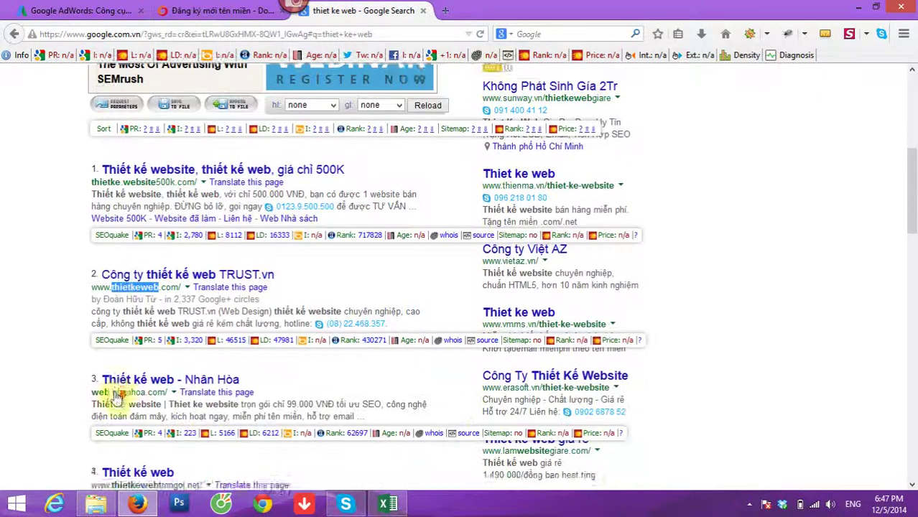
{"action": "scroll", "coordinate": [117, 396], "scroll_direction": "up", "scroll_amount": 2}
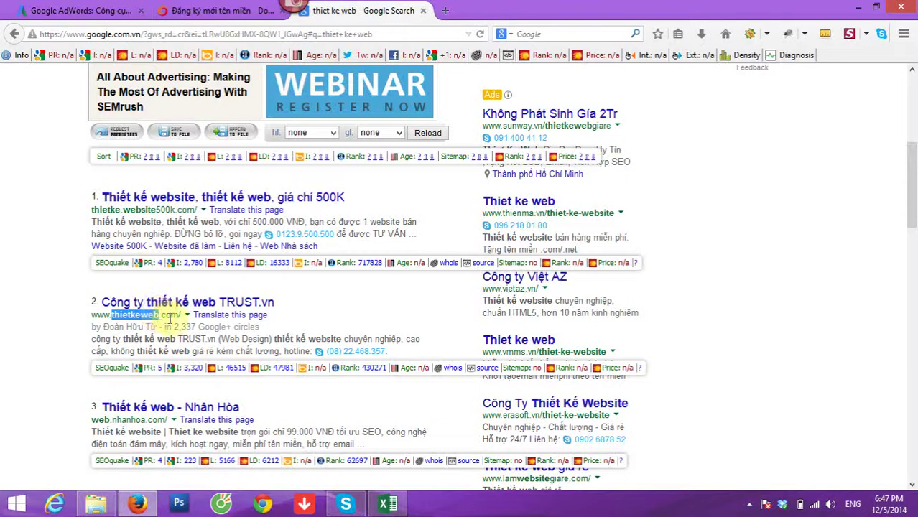
{"action": "left_click", "coordinate": [335, 317]}
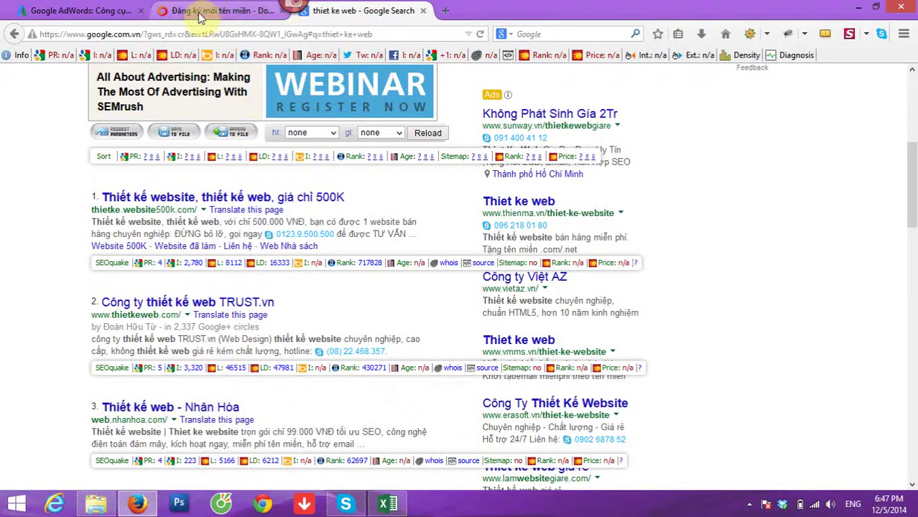
- Return to the Keyword Planner and select the product or service search text
{"action": "left_click", "coordinate": [91, 19]}
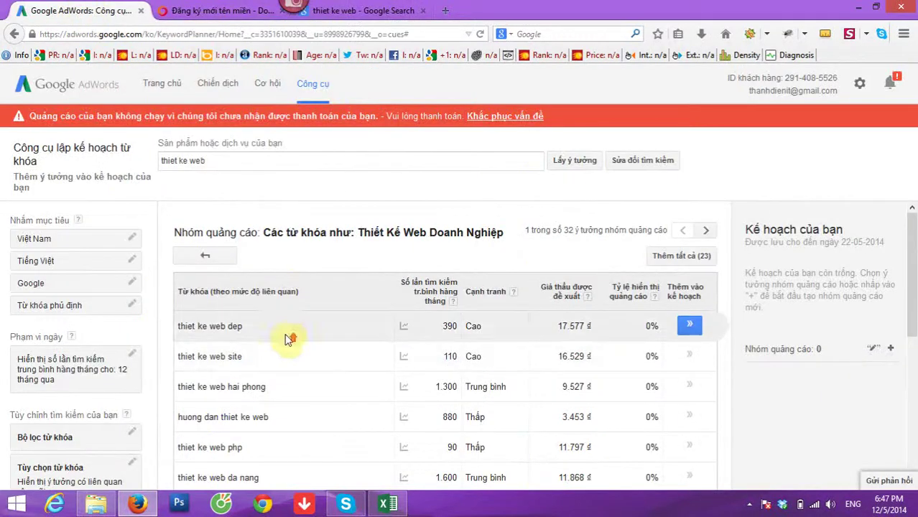
{"action": "left_click", "coordinate": [217, 162]}
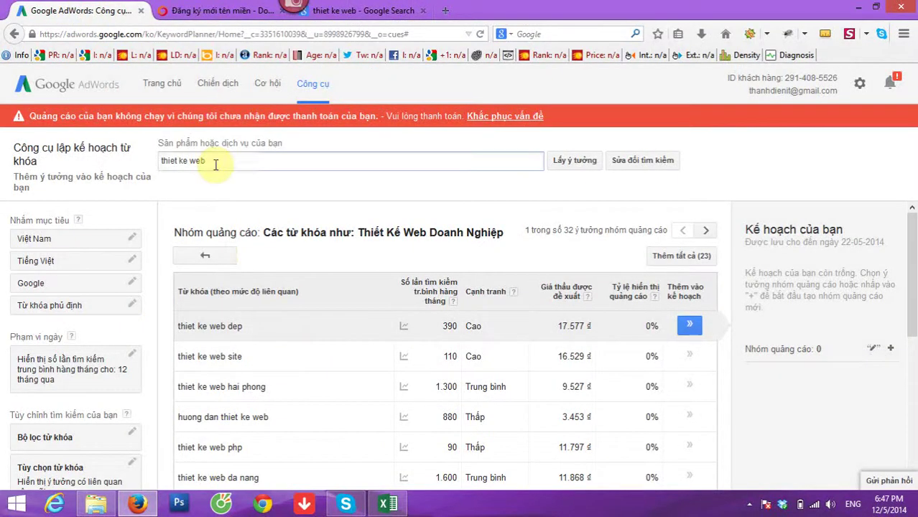
{"action": "left_click_drag", "start_coordinate": [211, 161], "coordinate": [130, 161]}
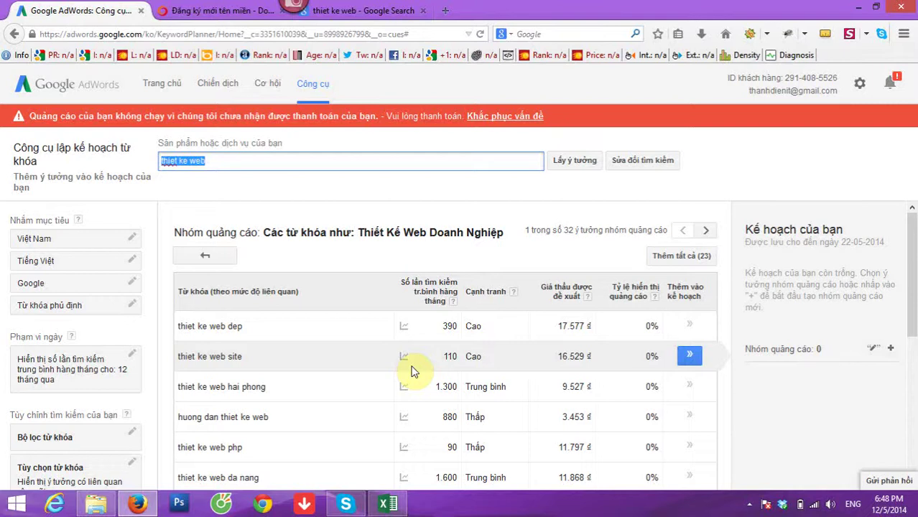
- Open google.com in another new browser tab and search for "dien dai nam"
{"action": "left_click", "coordinate": [446, 10]}
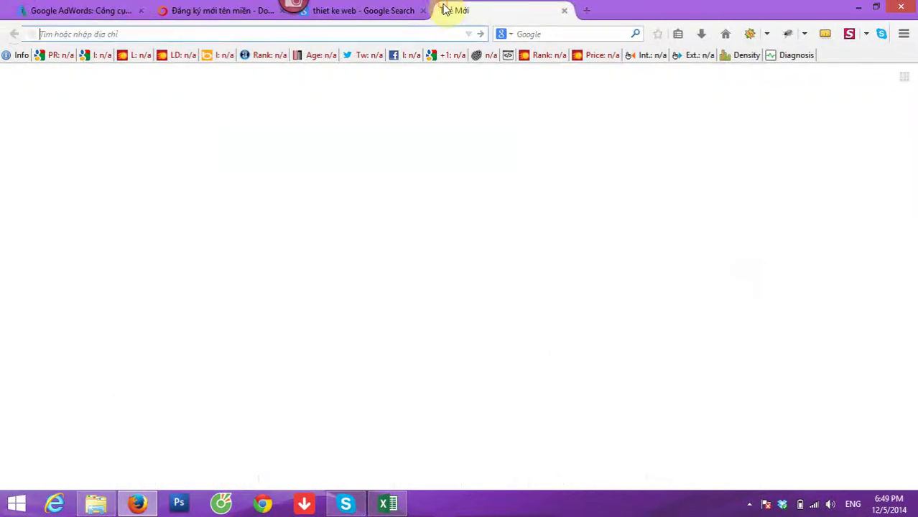
{"action": "type", "text": "google.com"}
{"action": "key", "text": "Return"}
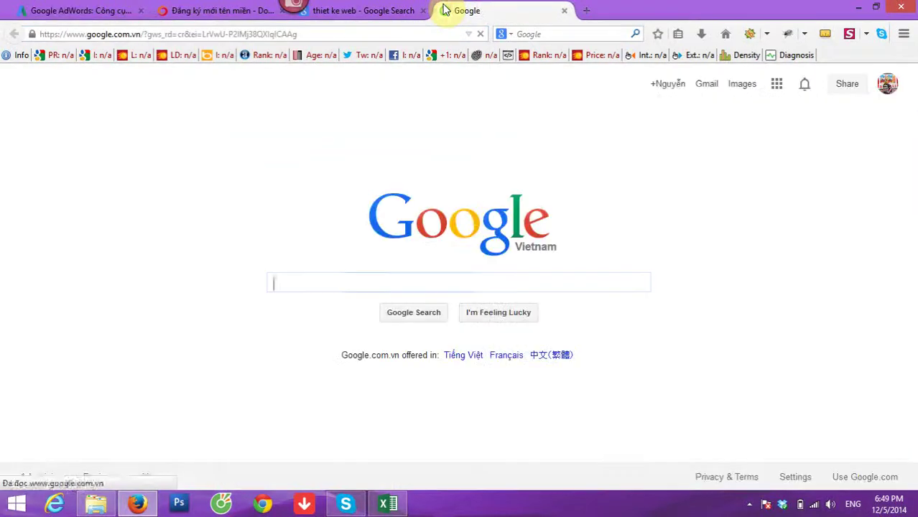
{"action": "type", "text": "di"}
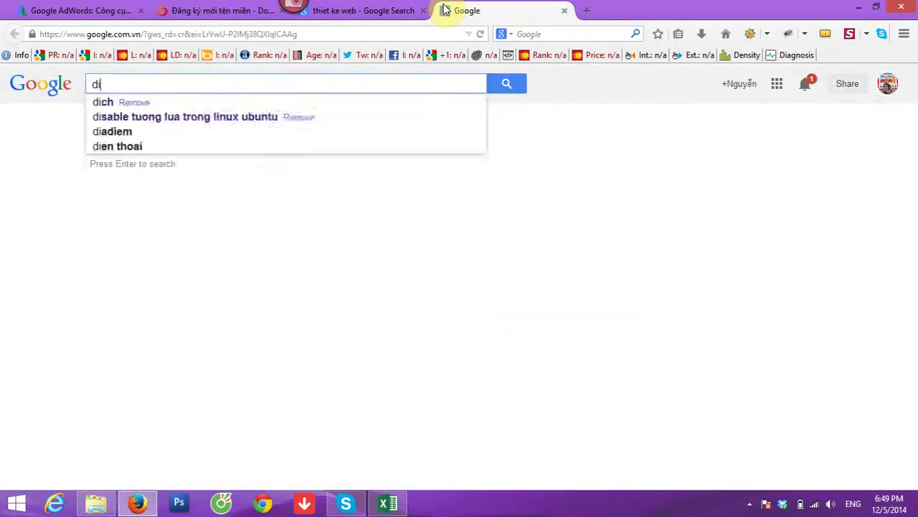
{"action": "type", "text": "en dai nam"}
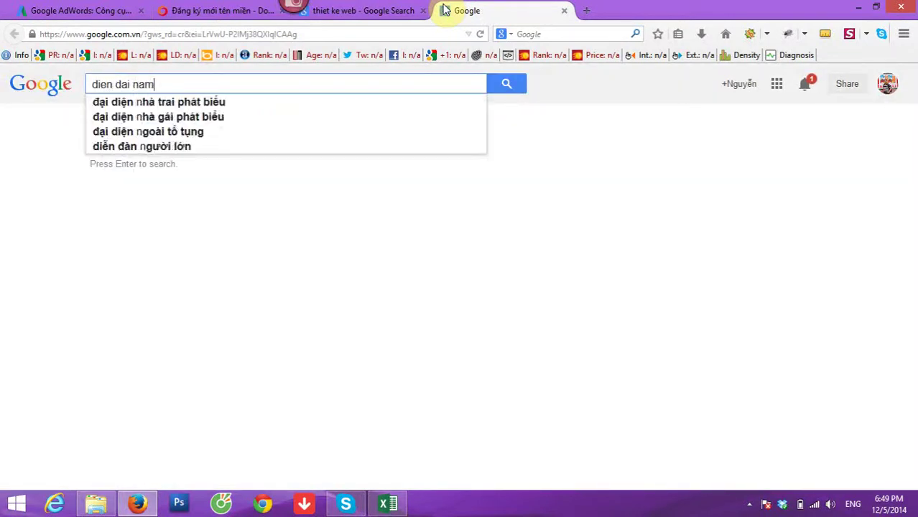
{"action": "key", "text": "Return"}
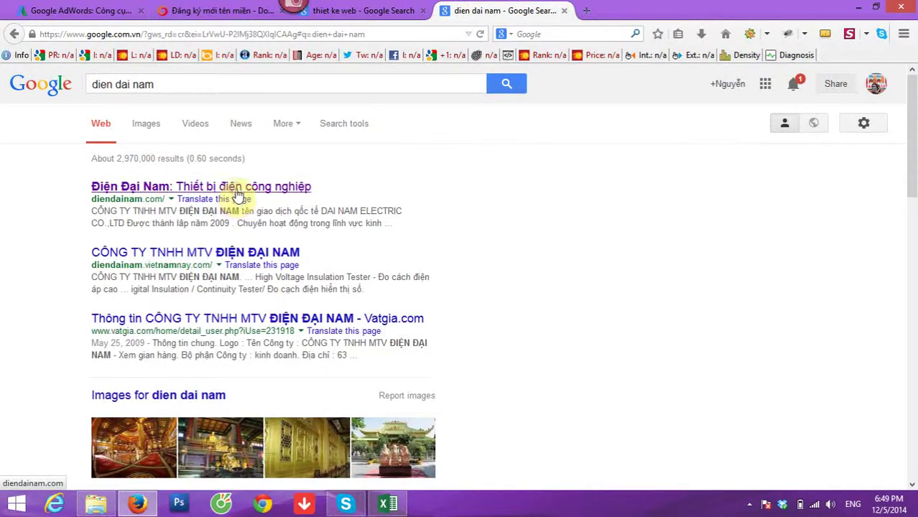
- Open the first result, Điện Đại Nam, in a new tab and look over its home page
{"action": "right_click", "coordinate": [239, 192]}
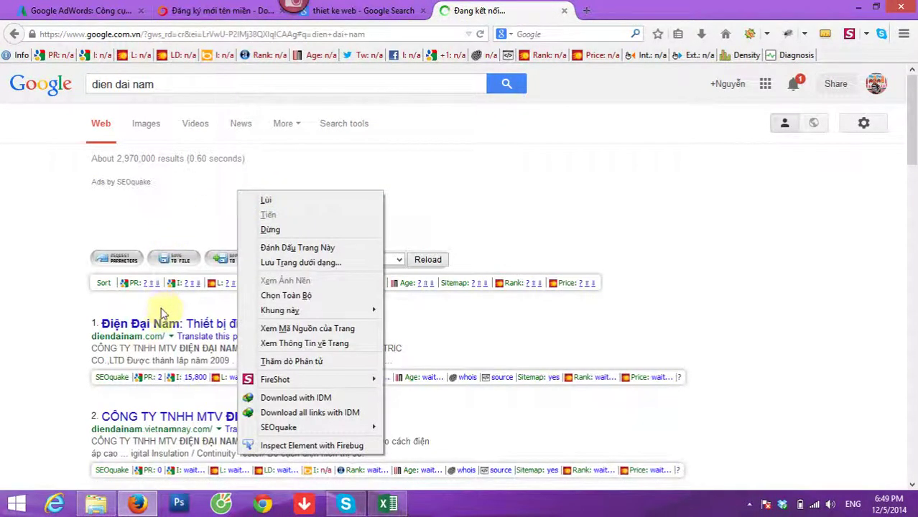
{"action": "left_click", "coordinate": [150, 321]}
{"action": "right_click", "coordinate": [158, 322]}
{"action": "left_click", "coordinate": [194, 132]}
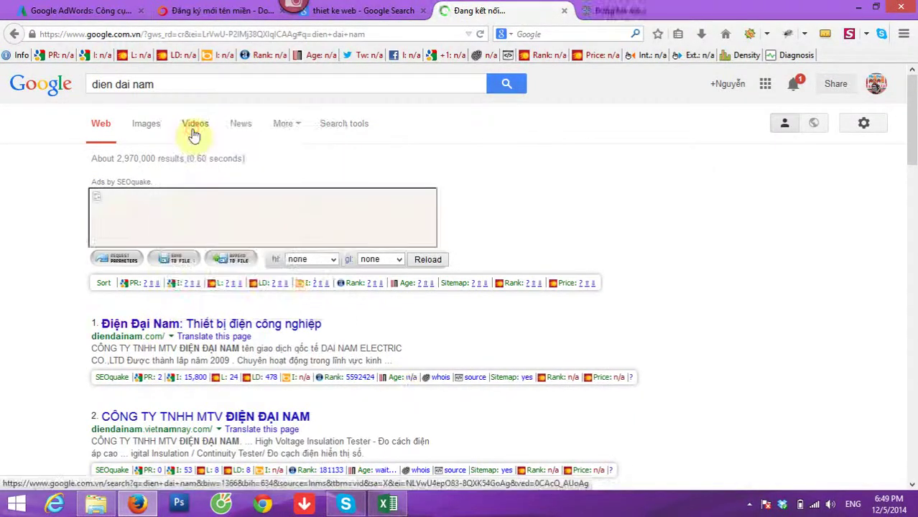
{"action": "left_click", "coordinate": [610, 11]}
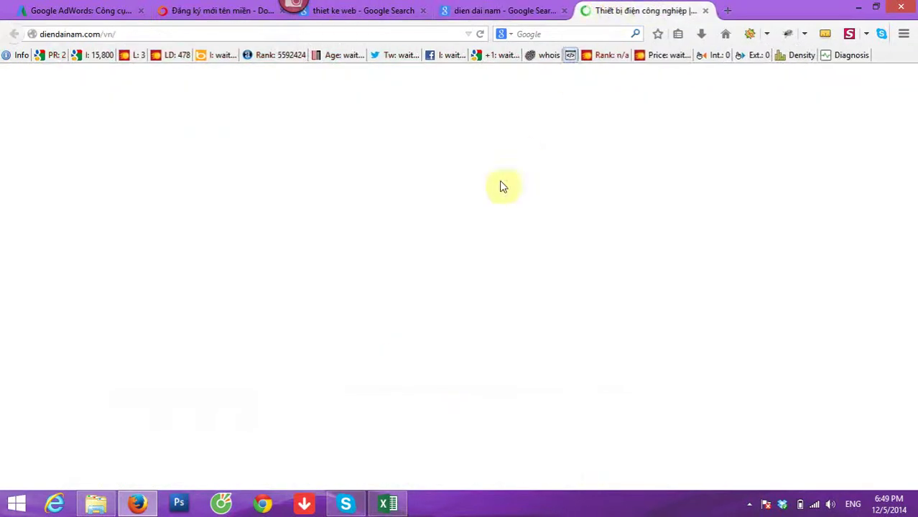
{"action": "scroll", "coordinate": [430, 227], "scroll_direction": "down", "scroll_amount": 5}
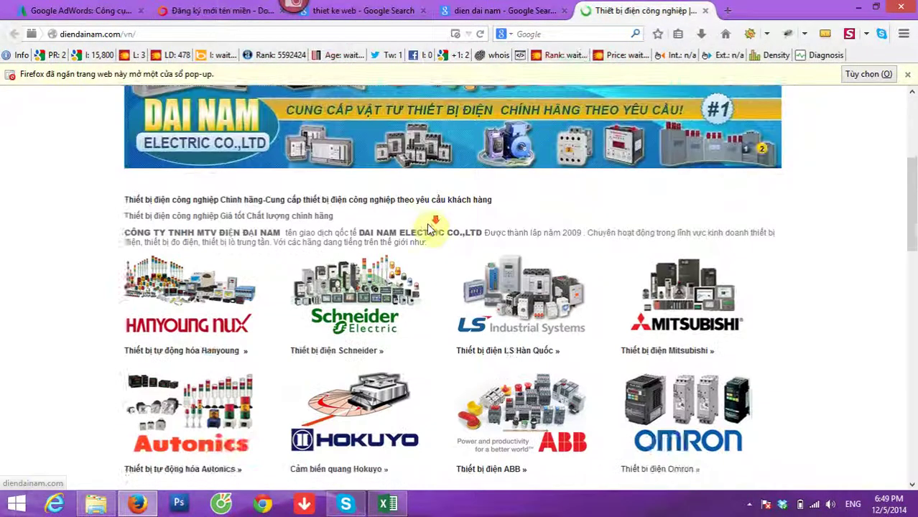
{"action": "scroll", "coordinate": [428, 216], "scroll_direction": "up", "scroll_amount": 5}
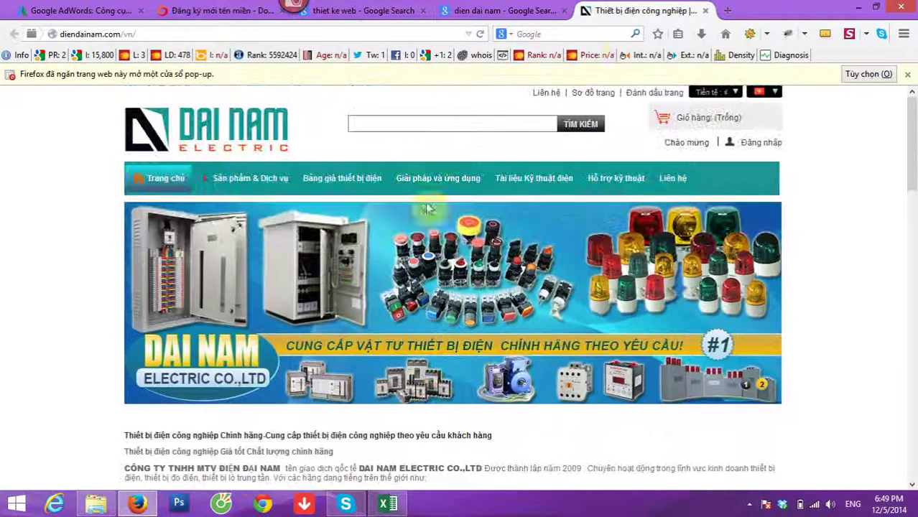
- Search Google for "thiet bi do . net .vn" and look through the domain names in the results
{"action": "left_click", "coordinate": [580, 33]}
{"action": "type", "text": "thiet bi "}
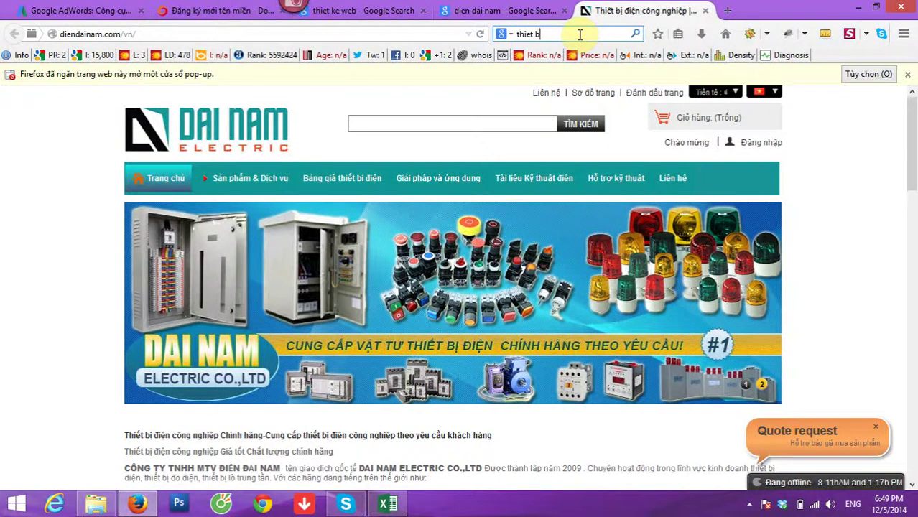
{"action": "type", "text": "do .vn"}
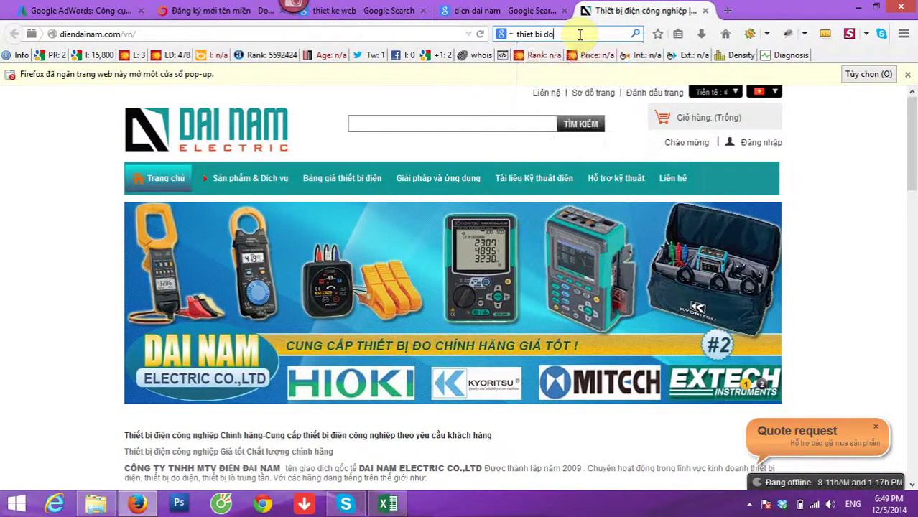
{"action": "key", "text": "BackSpace"}
{"action": "key", "text": "BackSpace"}
{"action": "key", "text": "BackSpace"}
{"action": "key", "text": "BackSpace"}
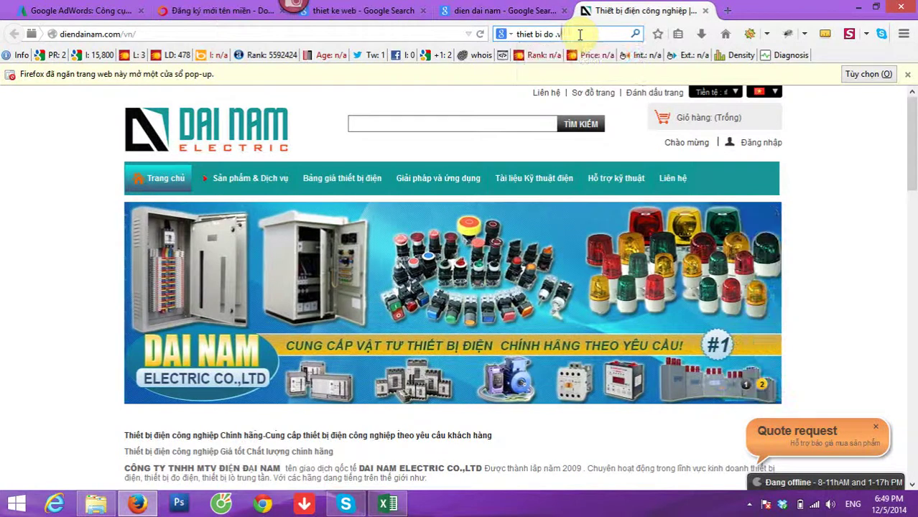
{"action": "type", "text": "."}
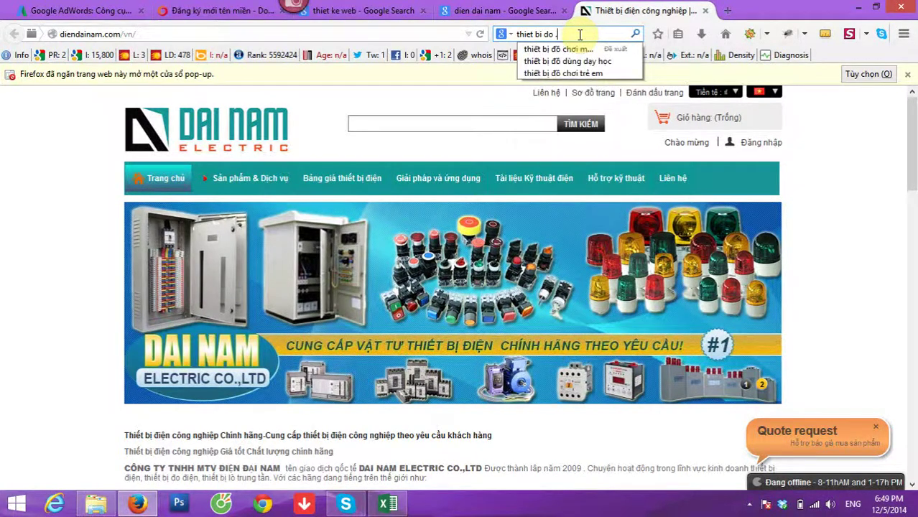
{"action": "type", "text": " net .vn"}
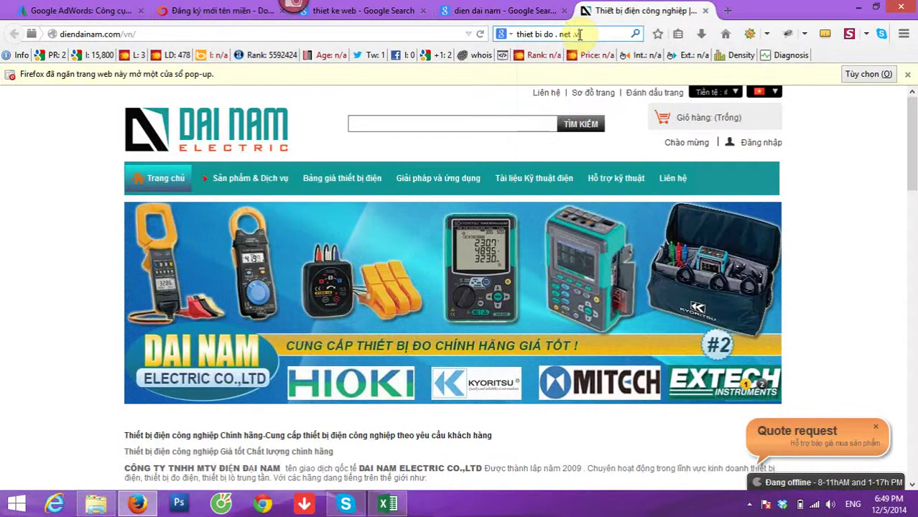
{"action": "key", "text": "Return"}
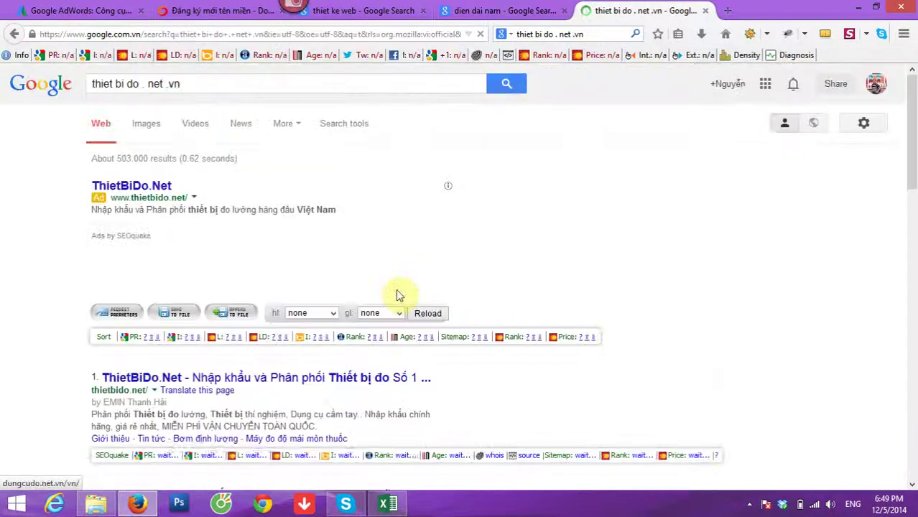
{"action": "scroll", "coordinate": [396, 289], "scroll_direction": "down", "scroll_amount": 5}
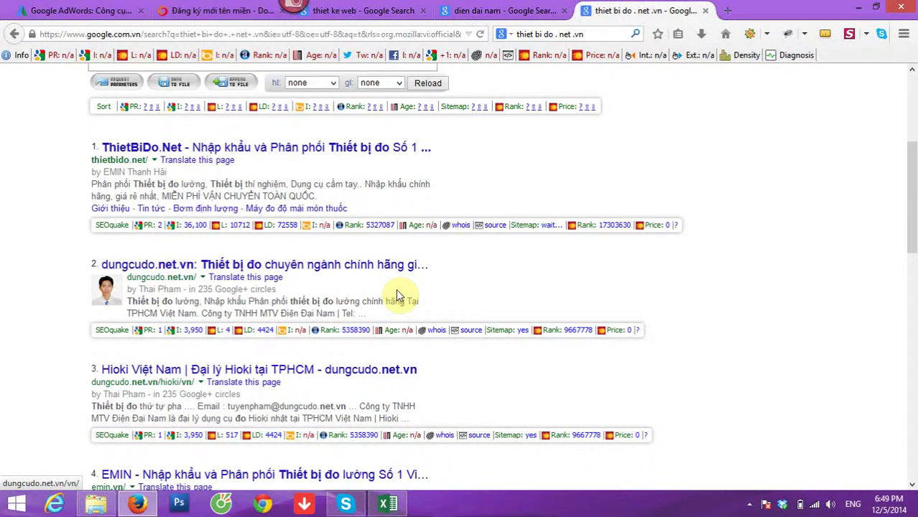
{"action": "scroll", "coordinate": [173, 194], "scroll_direction": "up", "scroll_amount": 5}
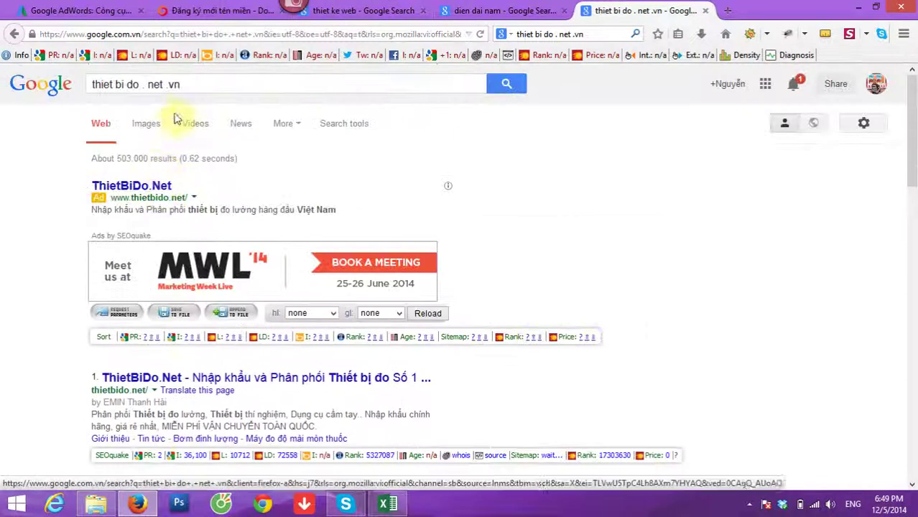
- Replace the Google search query with "dung cu do" and run the search
{"action": "left_click_drag", "start_coordinate": [183, 86], "coordinate": [92, 83]}
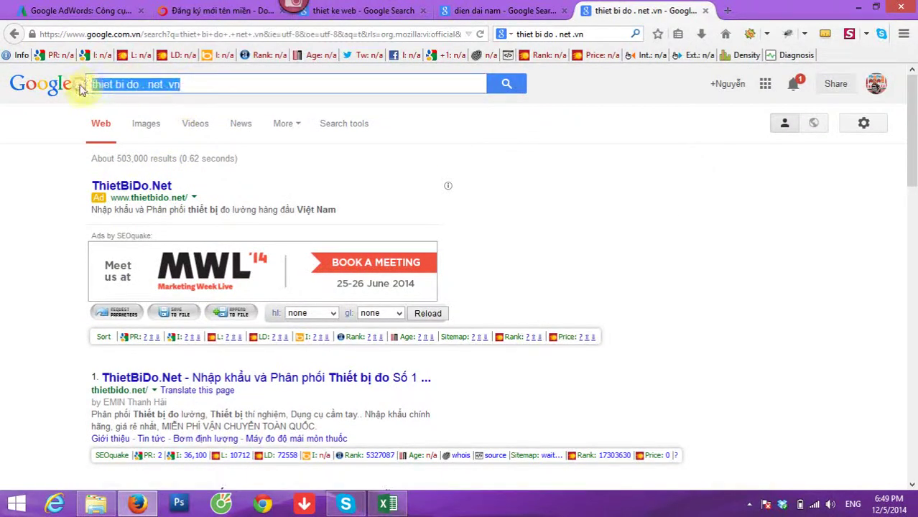
{"action": "type", "text": "dung c"}
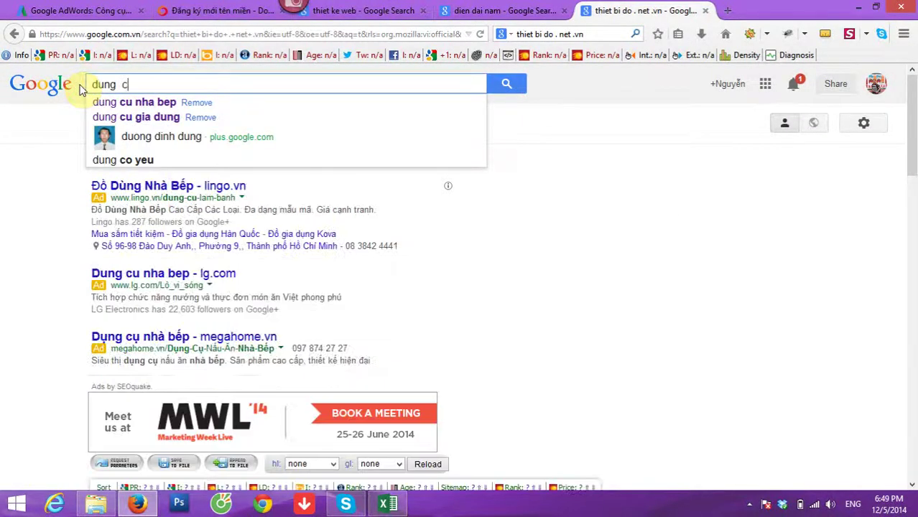
{"action": "type", "text": "u do"}
{"action": "key", "text": "Return"}
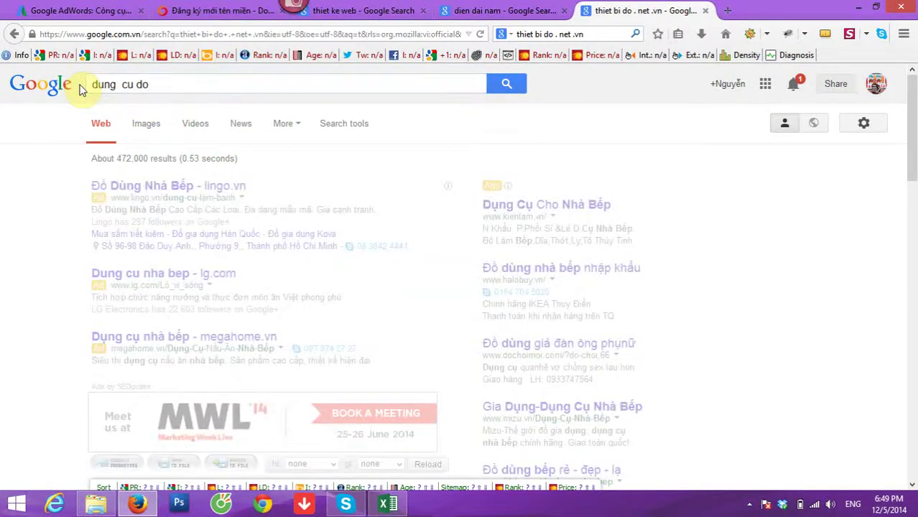
- Correct the spacing in the "dung cu do" search query and examine the keyword domain name in the second result
{"action": "left_click", "coordinate": [125, 86]}
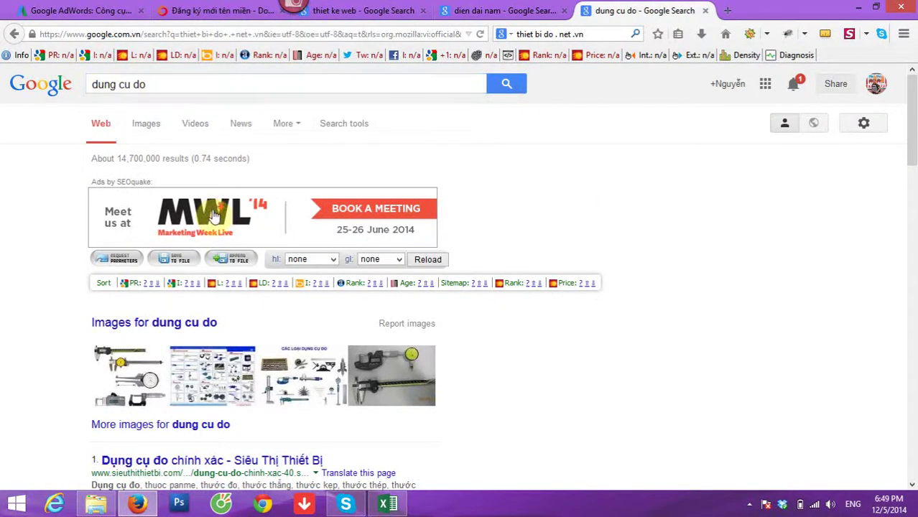
{"action": "scroll", "coordinate": [214, 215], "scroll_direction": "down", "scroll_amount": 3}
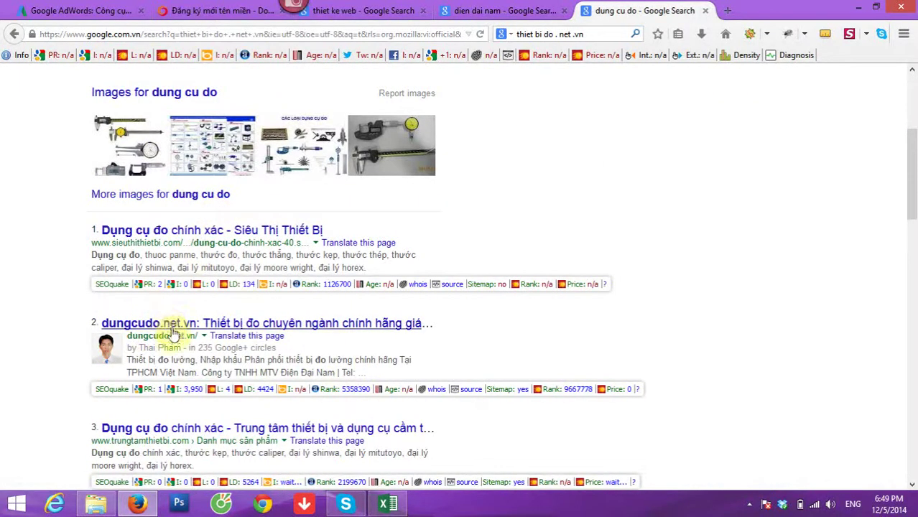
{"action": "left_click_drag", "start_coordinate": [171, 336], "coordinate": [139, 336]}
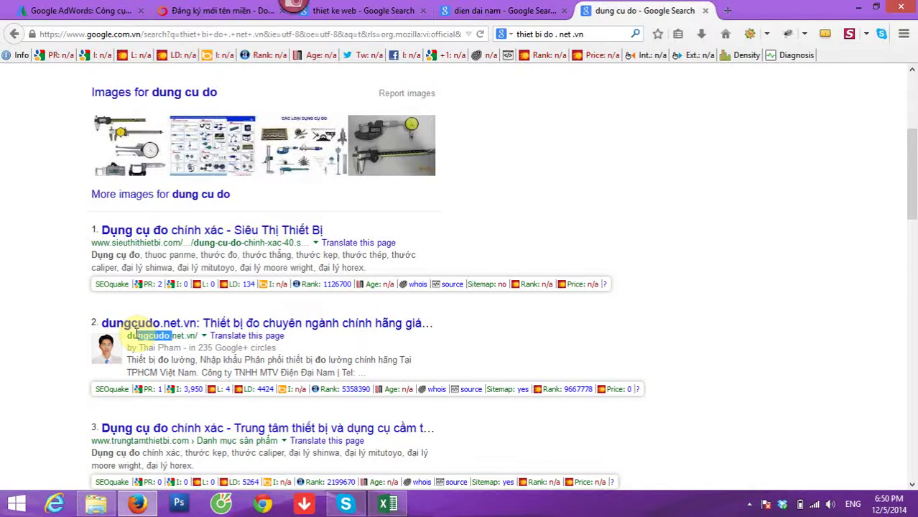
{"action": "left_click", "coordinate": [332, 353]}
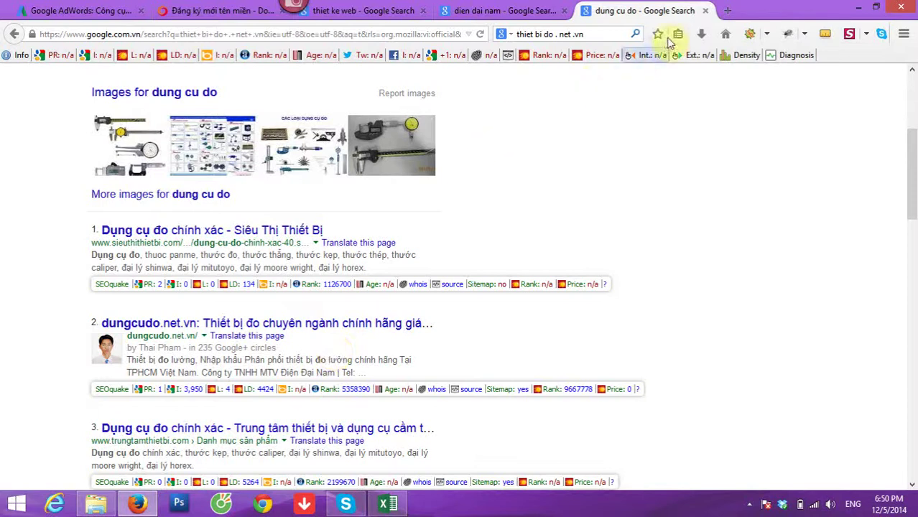
- Enter the address dungcudo.com in a new browser tab
{"action": "left_click", "coordinate": [727, 10]}
{"action": "type", "text": "dun"}
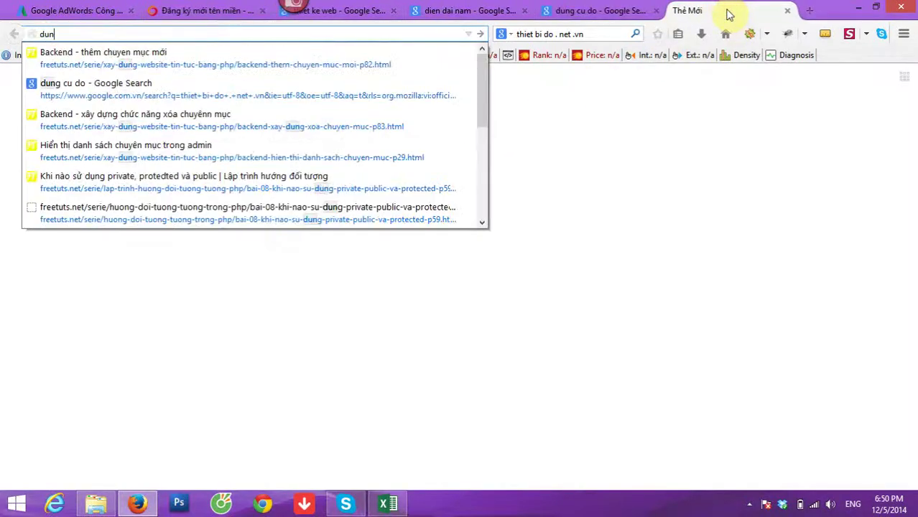
{"action": "type", "text": "gcudo.com"}
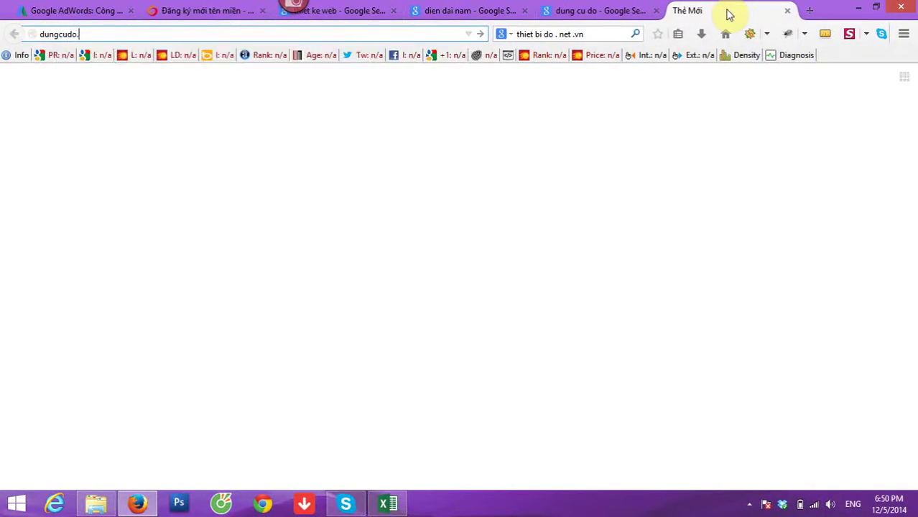